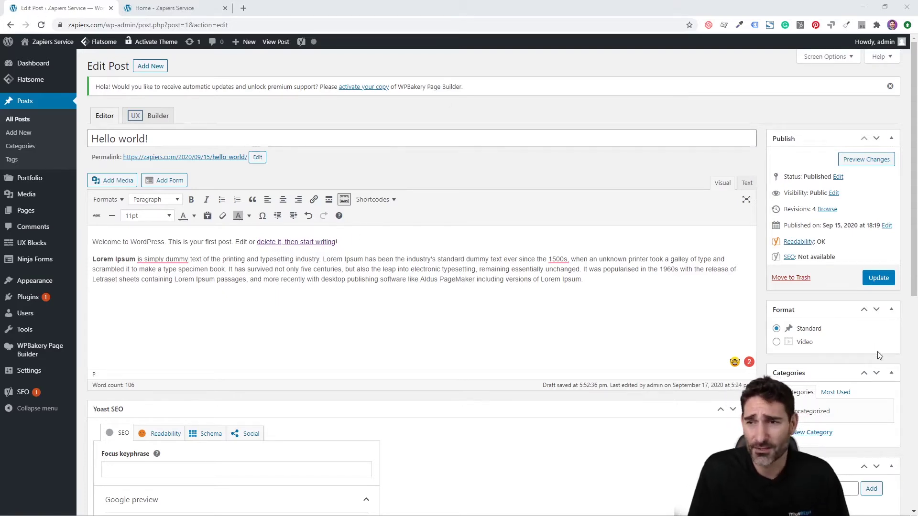
Place the caret below the paragraph and collapse the editor's second toolbar row
{"action": "left_click", "coordinate": [283, 311]}
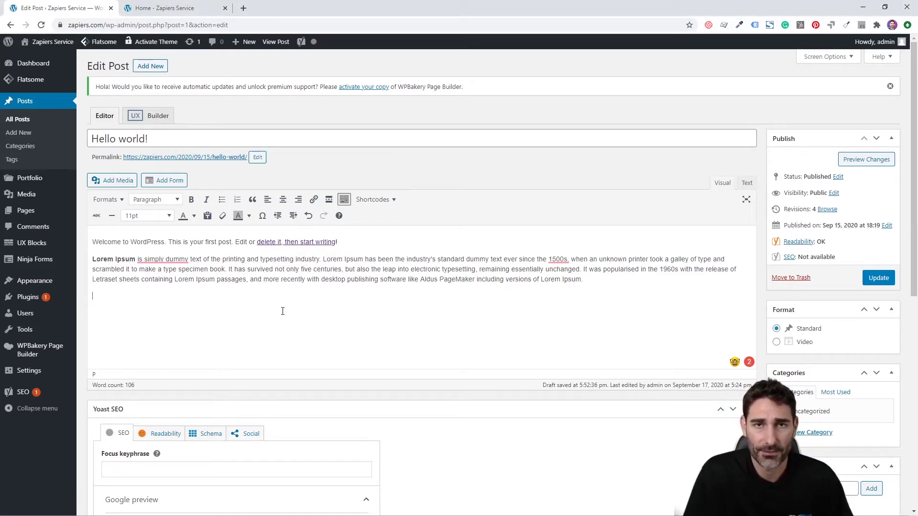
{"action": "left_click", "coordinate": [344, 199]}
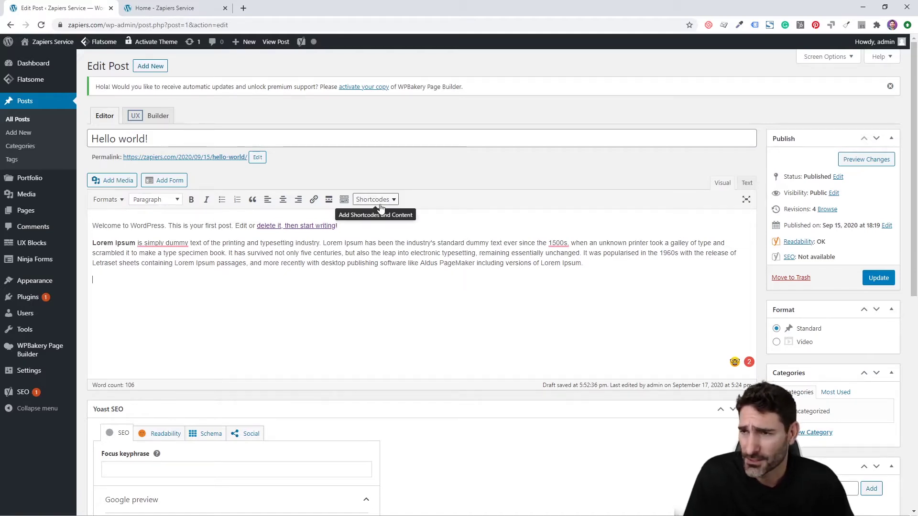
Restore the second toolbar row and try the Formats and Paragraph dropdowns
{"action": "left_click", "coordinate": [345, 200]}
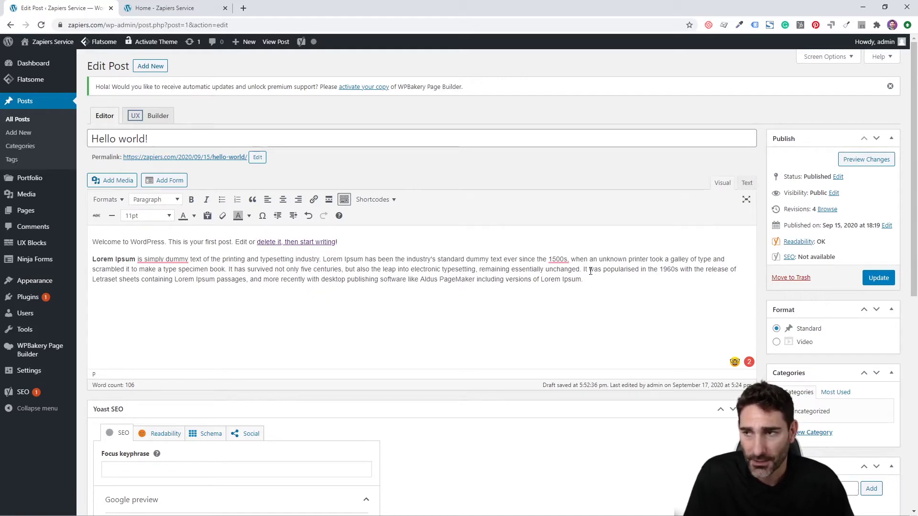
{"action": "left_click", "coordinate": [108, 200]}
{"action": "left_click", "coordinate": [136, 200]}
Browse through the Formats dropdown's submenus of extra text styles
{"action": "left_click", "coordinate": [106, 199]}
{"action": "mouse_move", "coordinate": [111, 220]}
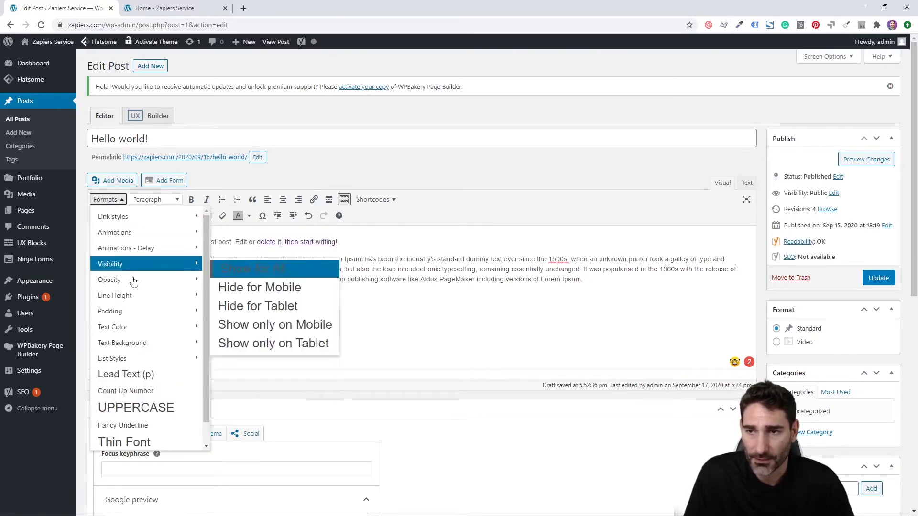
{"action": "mouse_move", "coordinate": [137, 295]}
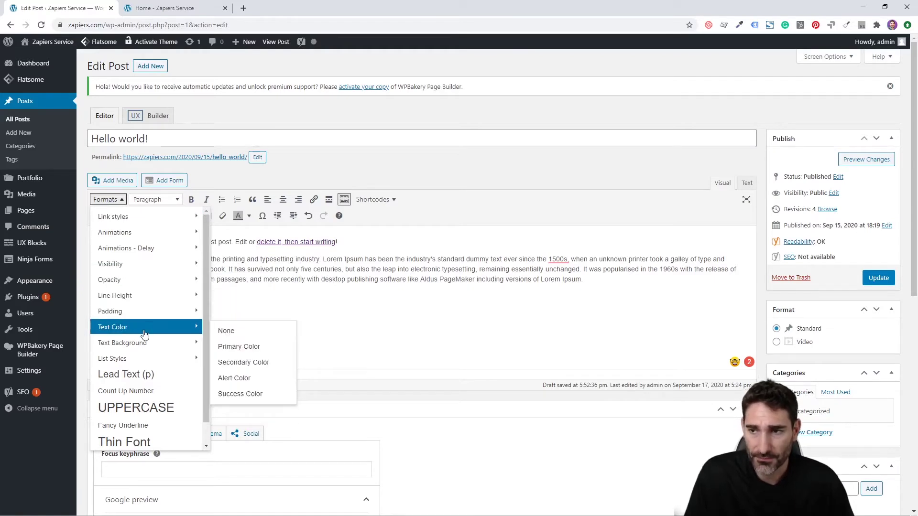
{"action": "mouse_move", "coordinate": [138, 359]}
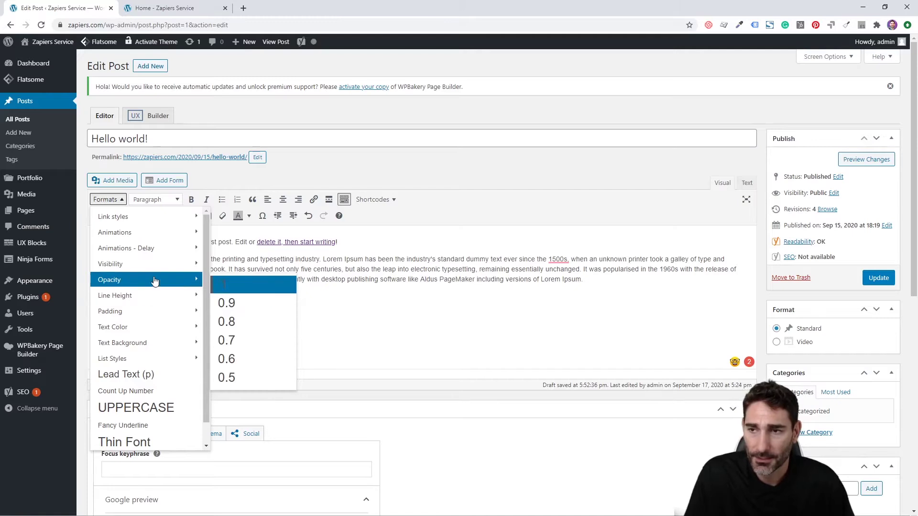
{"action": "mouse_move", "coordinate": [155, 268]}
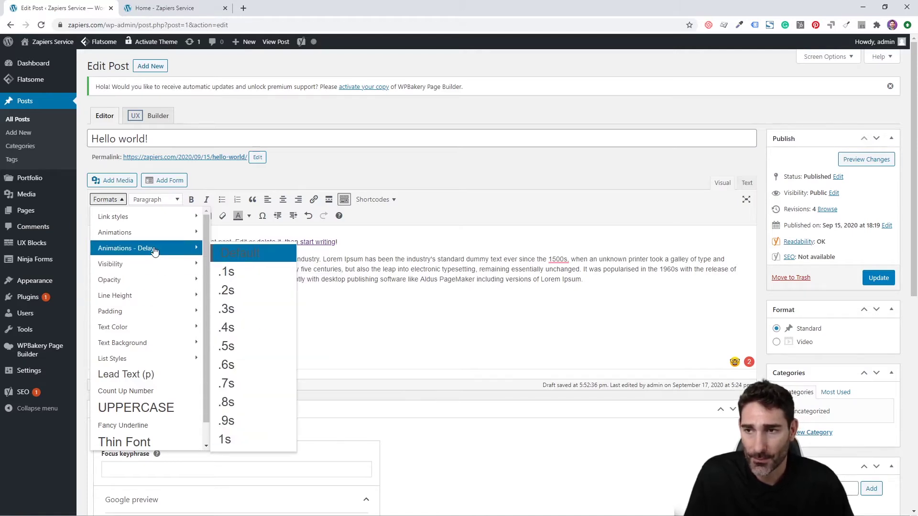
{"action": "mouse_move", "coordinate": [153, 231]}
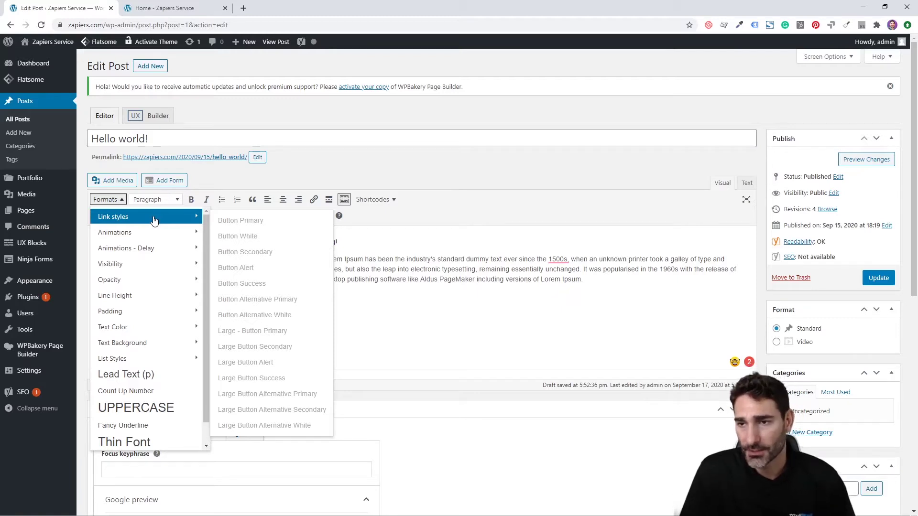
{"action": "mouse_move", "coordinate": [153, 248]}
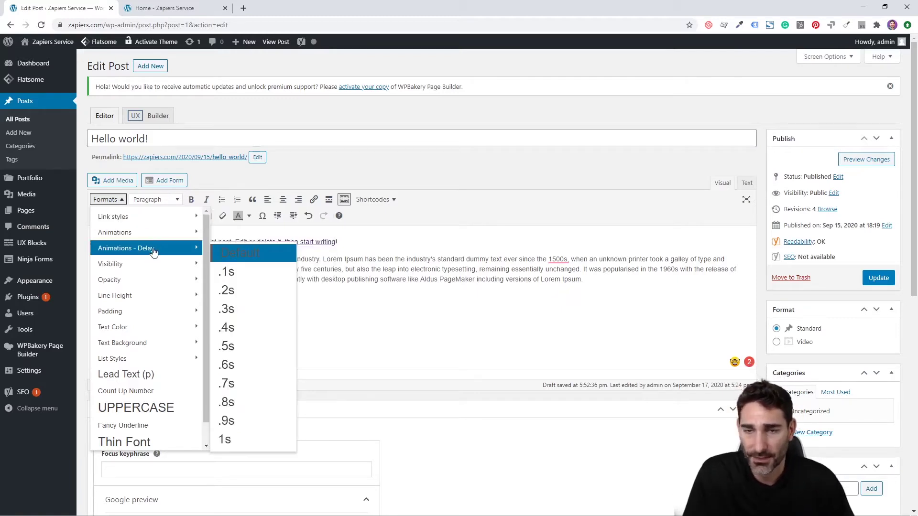
{"action": "left_click", "coordinate": [371, 288]}
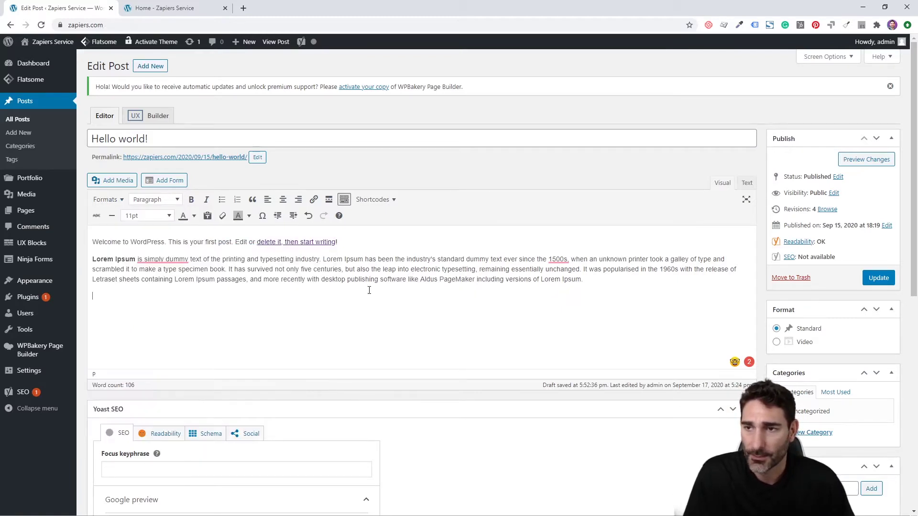
{"action": "left_click", "coordinate": [158, 199]}
{"action": "left_click", "coordinate": [158, 201]}
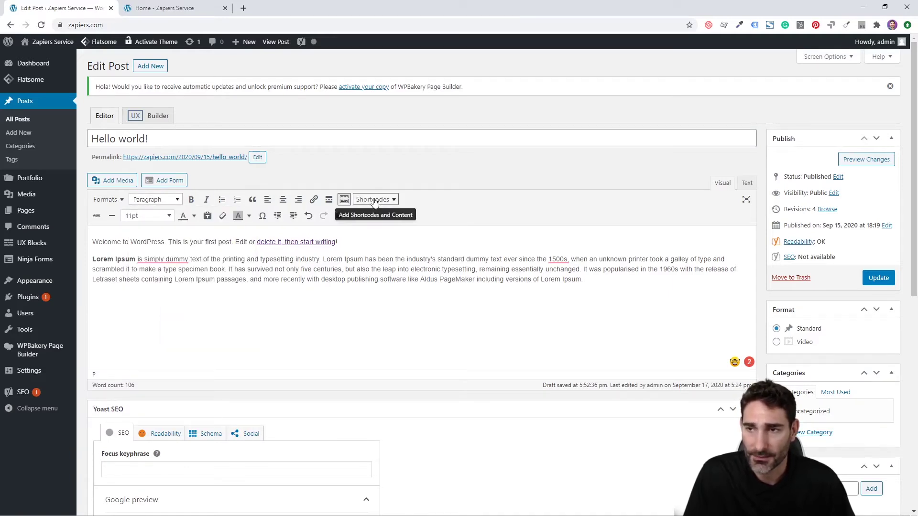
{"action": "left_click", "coordinate": [256, 297]}
{"action": "left_click", "coordinate": [149, 201]}
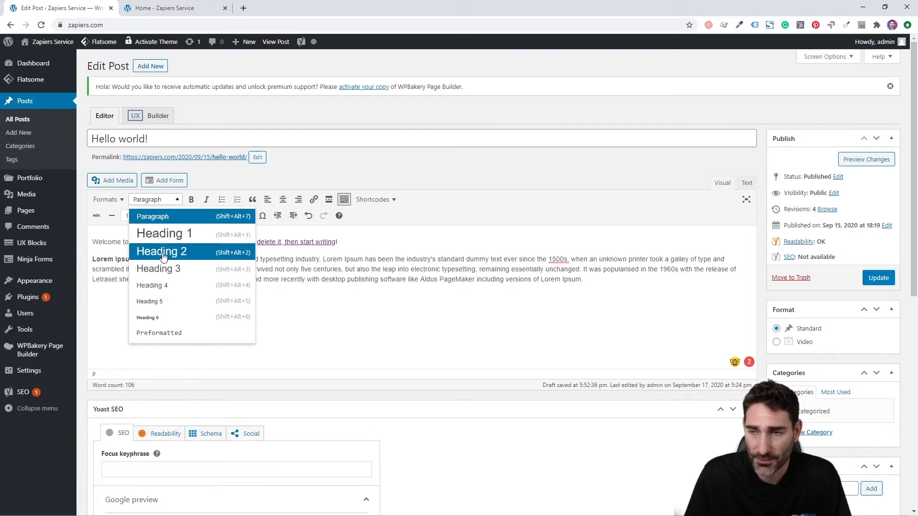
{"action": "left_click", "coordinate": [144, 219]}
{"action": "left_click", "coordinate": [149, 200]}
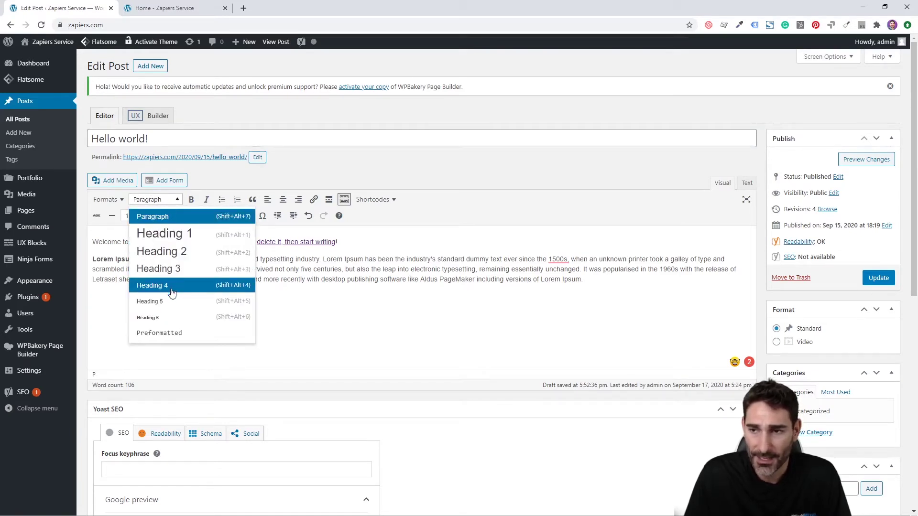
{"action": "left_click", "coordinate": [405, 311]}
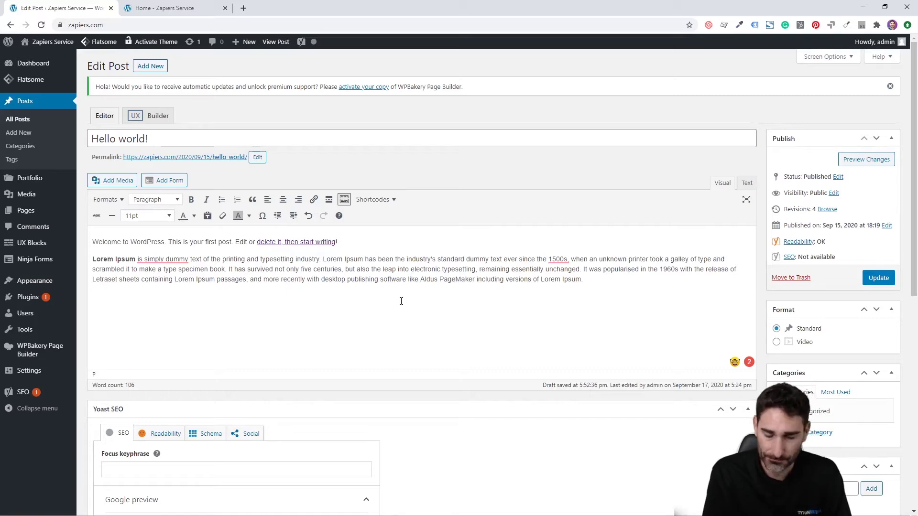
Type What is Lorem Ipsum?, How to Use Lorem Ipsum and Why Should I Use Lorem Ipsum as separate lines, fixing a typo
{"action": "type", "text": "How to Use Lorem "}
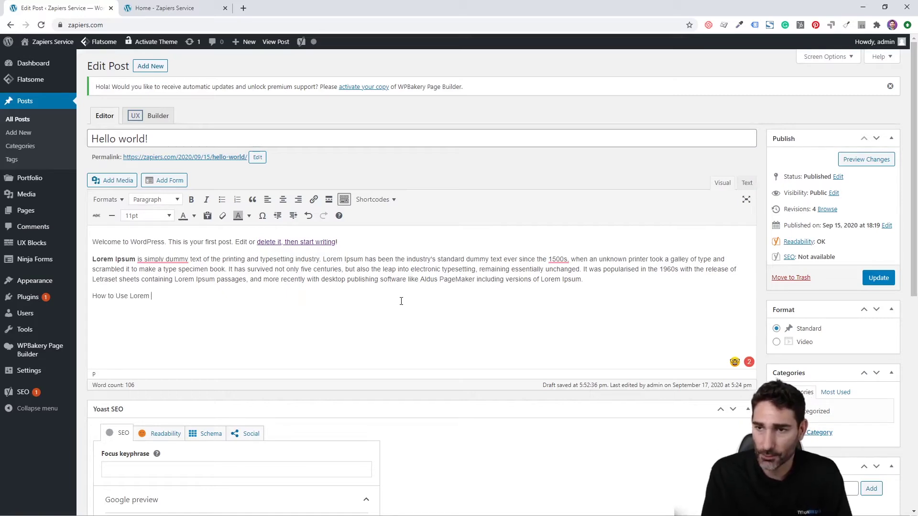
{"action": "type", "text": "Ipsum"}
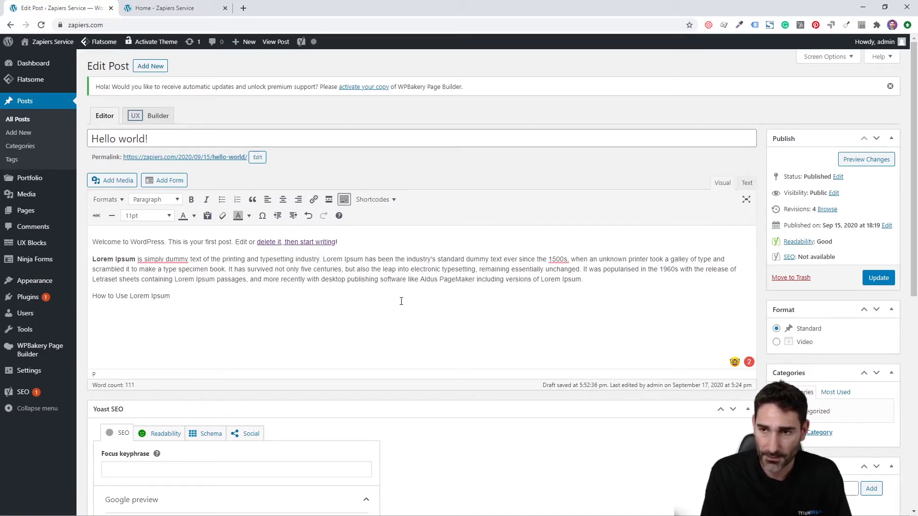
{"action": "key", "text": "Return"}
{"action": "type", "text": "What is Lorem Ipsum?"}
{"action": "key", "text": "Return"}
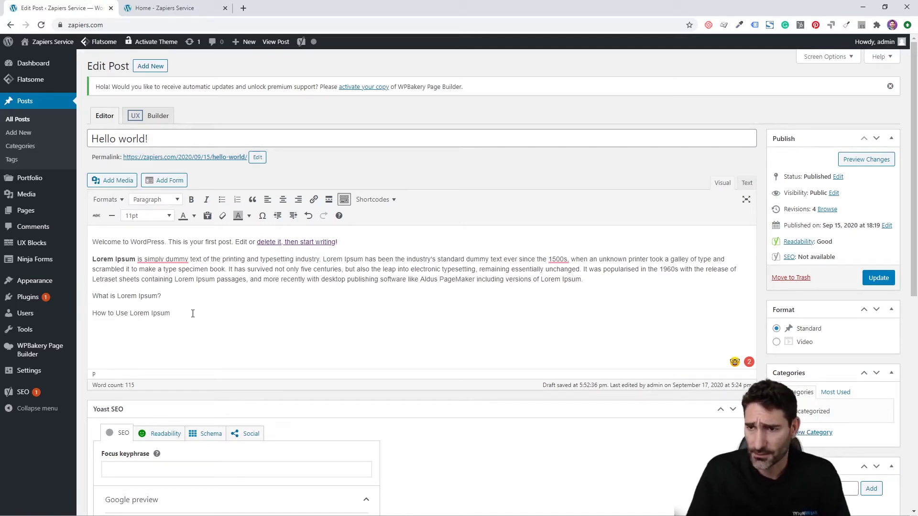
{"action": "key", "text": "Return"}
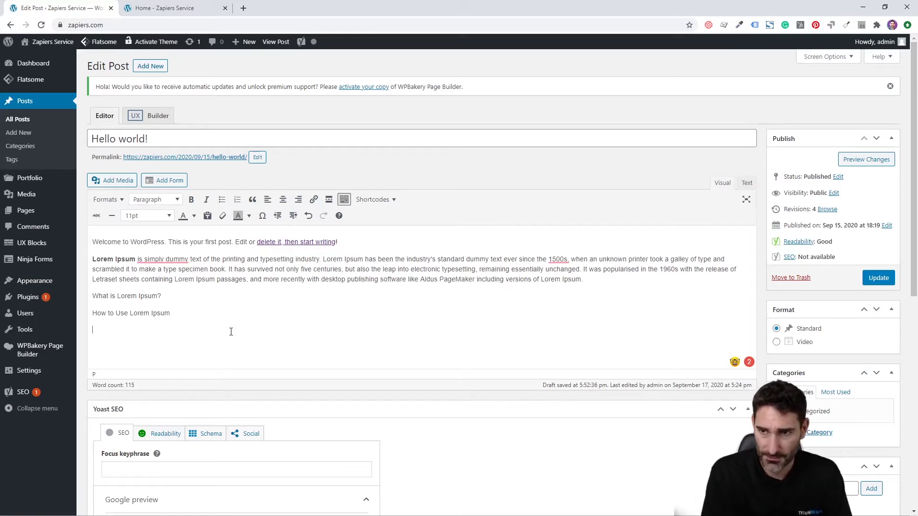
{"action": "type", "text": "Why Should I Use Lorem "}
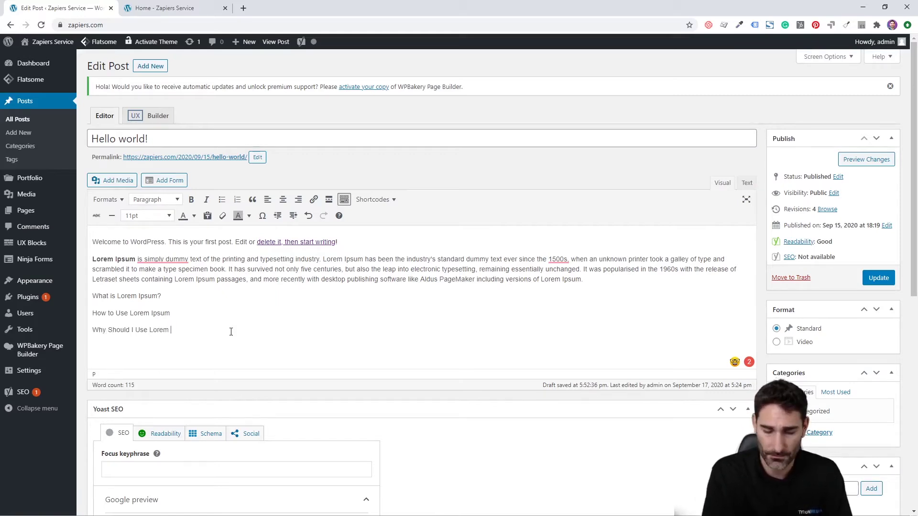
{"action": "type", "text": "Ipsum"}
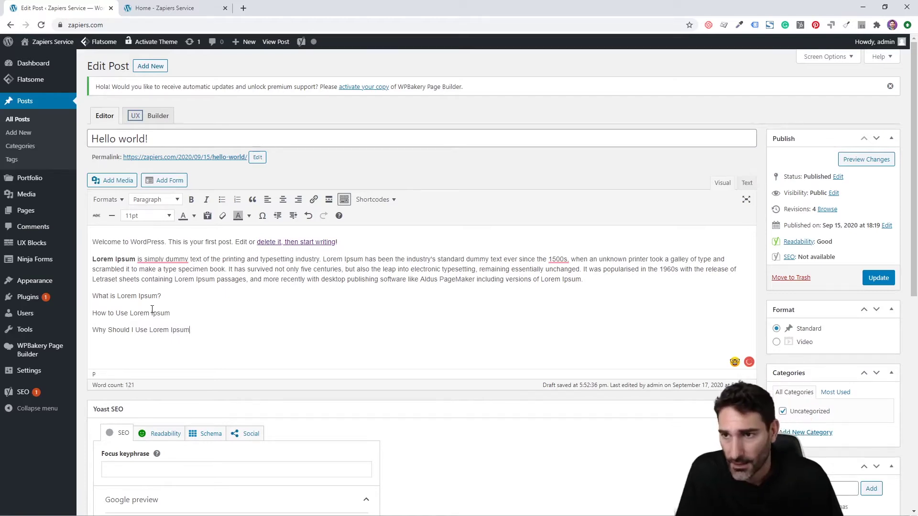
Select the What is Lorem Ipsum? line and try applying Heading 2 to it
{"action": "left_click_drag", "start_coordinate": [179, 297], "coordinate": [94, 297]}
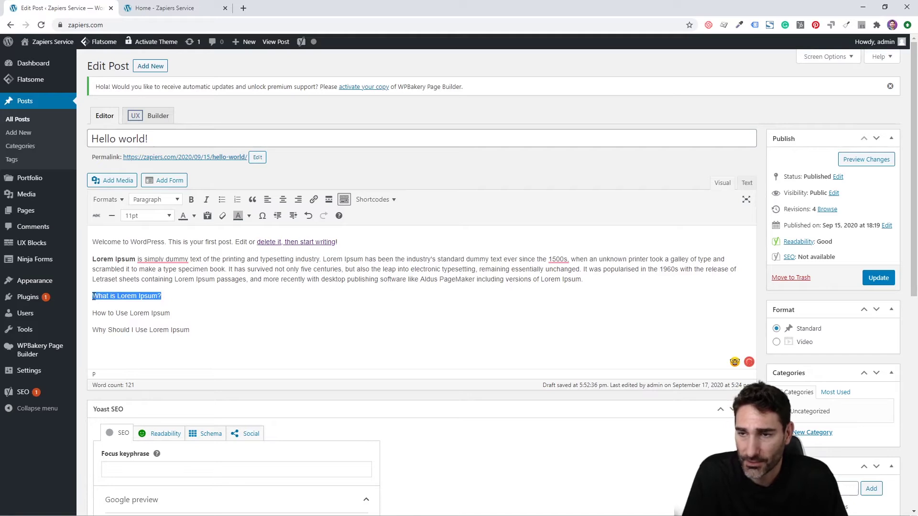
{"action": "left_click", "coordinate": [158, 200]}
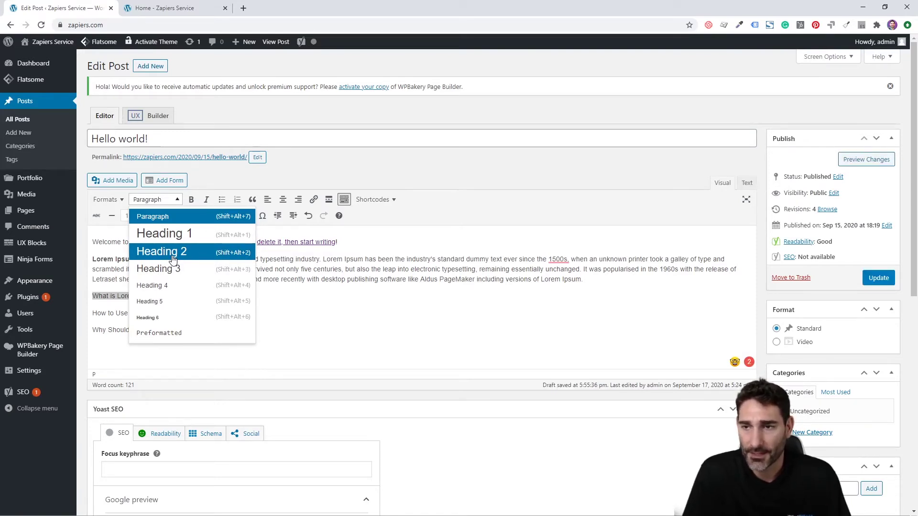
{"action": "left_click", "coordinate": [333, 322]}
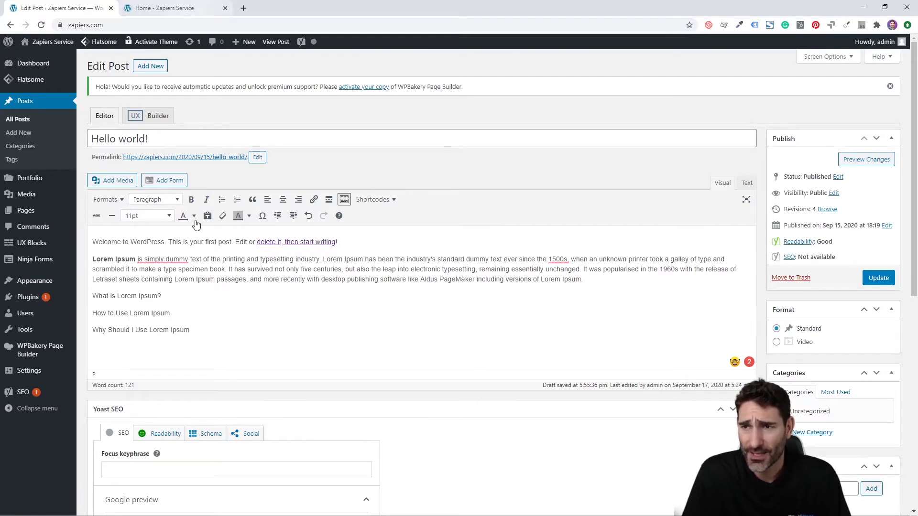
Open the post's permalink in a new tab, view the live post, then return to the editor
{"action": "right_click", "coordinate": [194, 158]}
{"action": "left_click", "coordinate": [225, 163]}
{"action": "key", "text": "ctrl+Tab"}
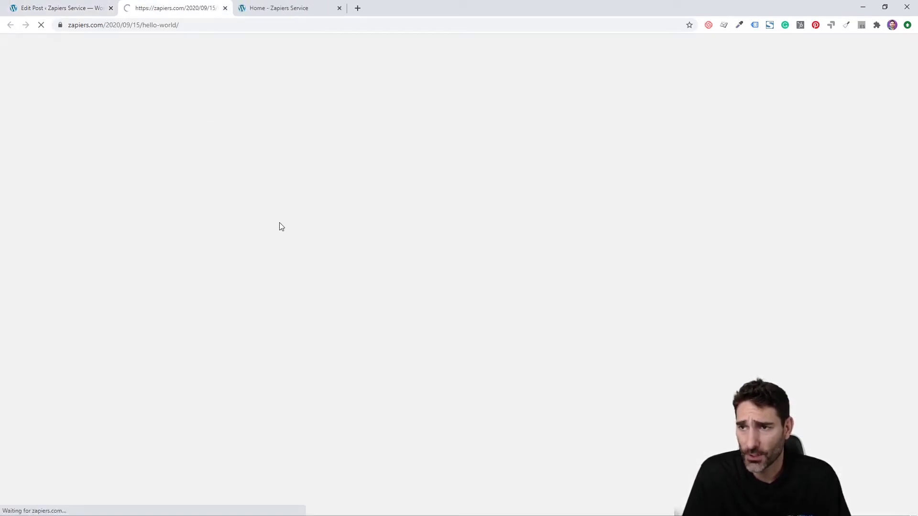
{"action": "left_click_drag", "start_coordinate": [353, 142], "coordinate": [452, 135]}
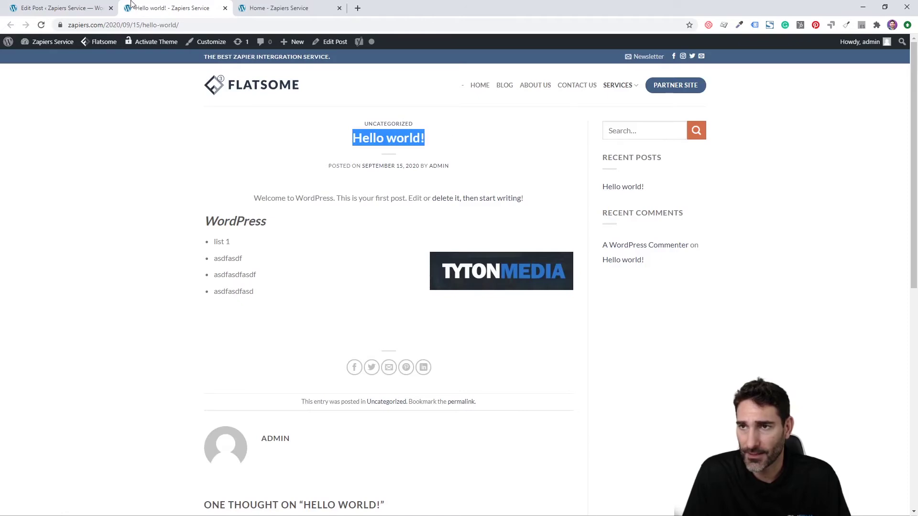
{"action": "left_click", "coordinate": [88, 6]}
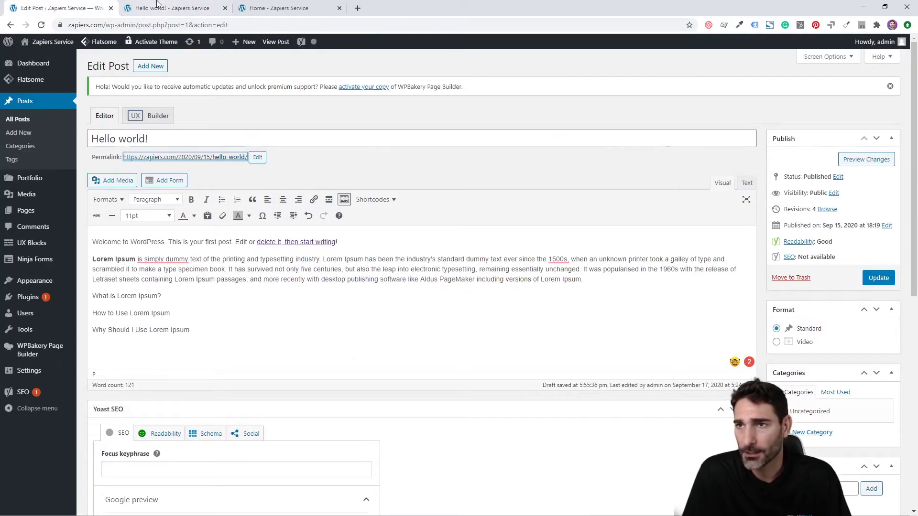
{"action": "left_click", "coordinate": [170, 8]}
{"action": "left_click", "coordinate": [94, 7]}
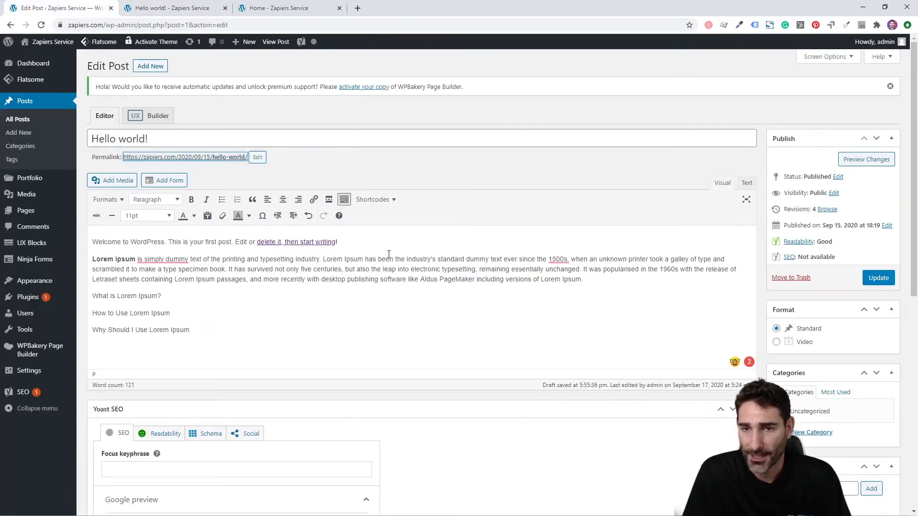
{"action": "left_click", "coordinate": [255, 312]}
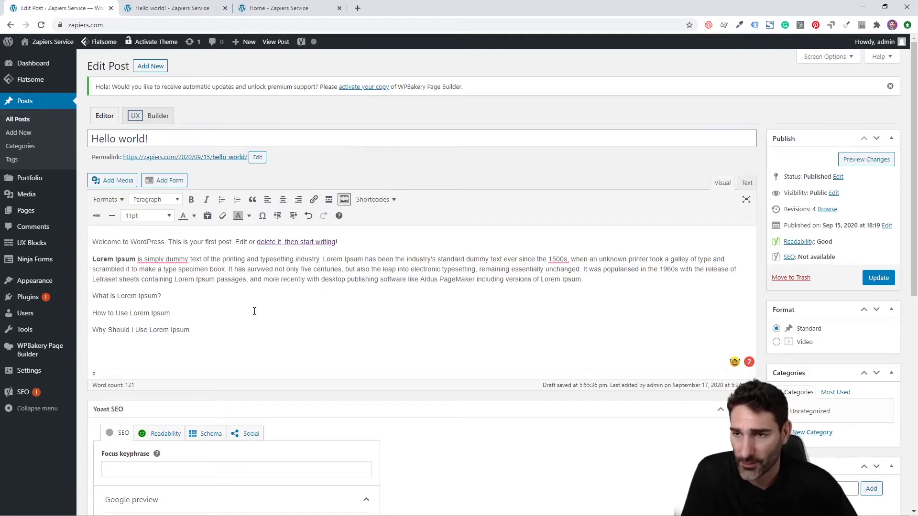
Apply Heading 2 with Shift+Alt+2 to all three question lines
{"action": "left_click_drag", "start_coordinate": [163, 297], "coordinate": [99, 299]}
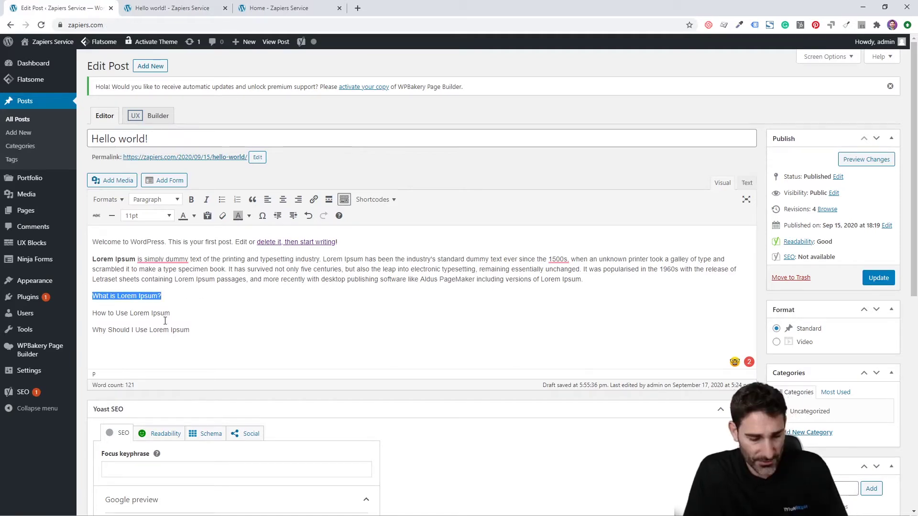
{"action": "key", "text": "shift+alt+2"}
{"action": "left_click_drag", "start_coordinate": [170, 324], "coordinate": [92, 324]}
{"action": "key", "text": "shift+alt+2"}
{"action": "left_click_drag", "start_coordinate": [272, 348], "coordinate": [85, 345]}
{"action": "key", "text": "shift+alt+2"}
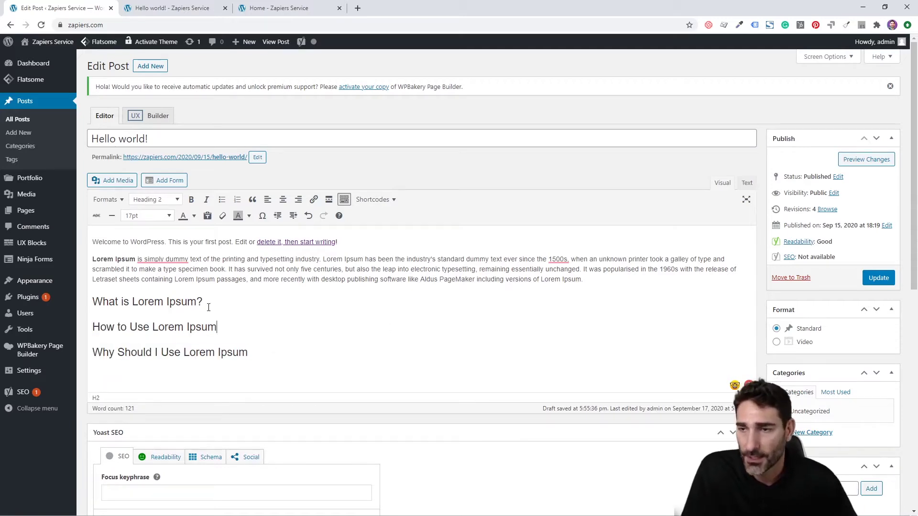
Undo the heading changes and reapply Heading 2 to What is Lorem Ipsum? from the format dropdown
{"action": "left_click_drag", "start_coordinate": [219, 308], "coordinate": [88, 305]}
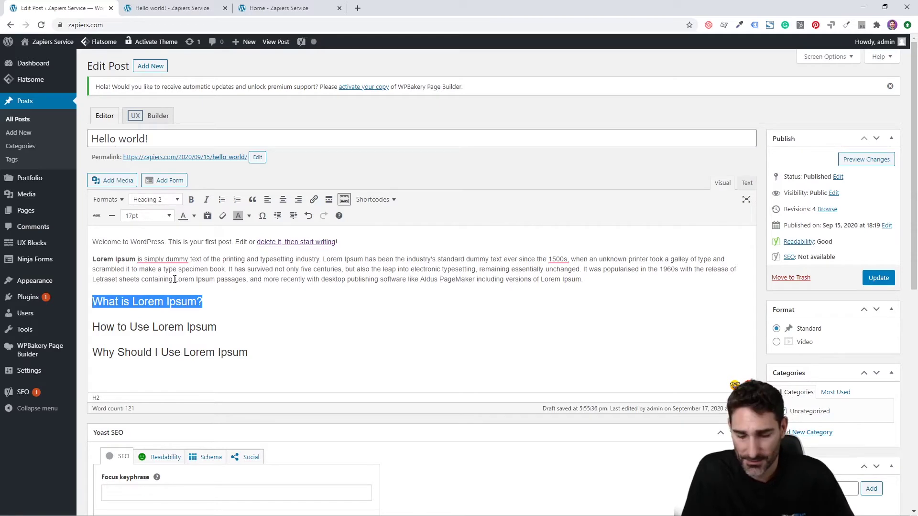
{"action": "key", "text": "ctrl+z"}
{"action": "key", "text": "ctrl+z"}
{"action": "key", "text": "ctrl+z"}
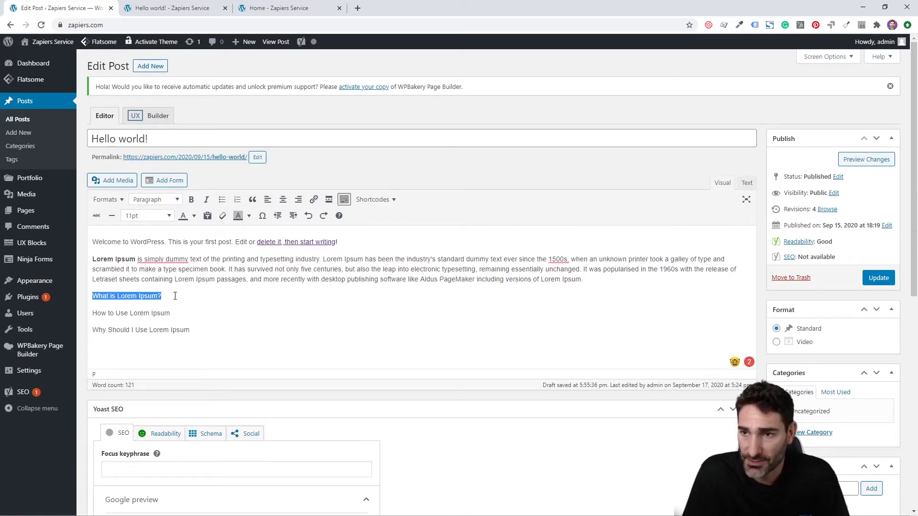
{"action": "key", "text": "End"}
{"action": "key", "text": "ctrl+shift+Left"}
{"action": "key", "text": "ctrl+shift+Left"}
{"action": "key", "text": "ctrl+shift+Left"}
{"action": "key", "text": "ctrl+shift+Left"}
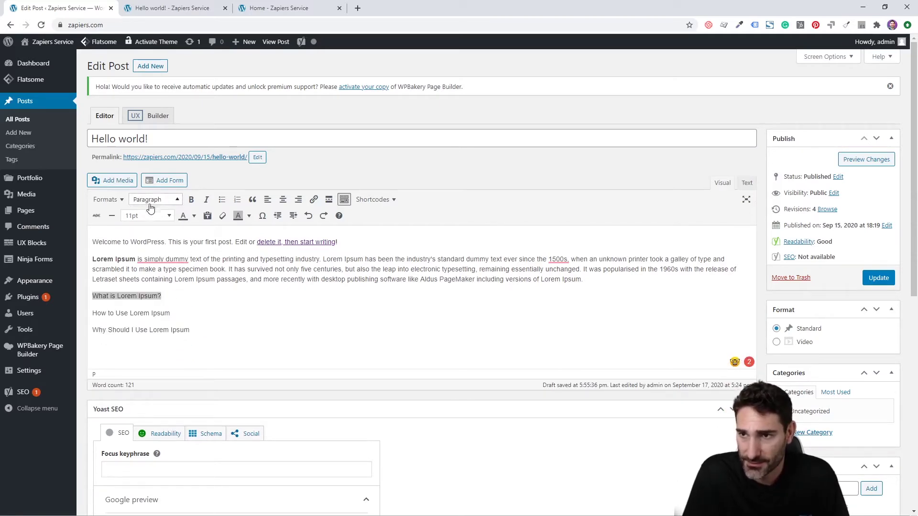
{"action": "left_click", "coordinate": [153, 199]}
{"action": "left_click", "coordinate": [157, 250]}
{"action": "left_click", "coordinate": [219, 313]}
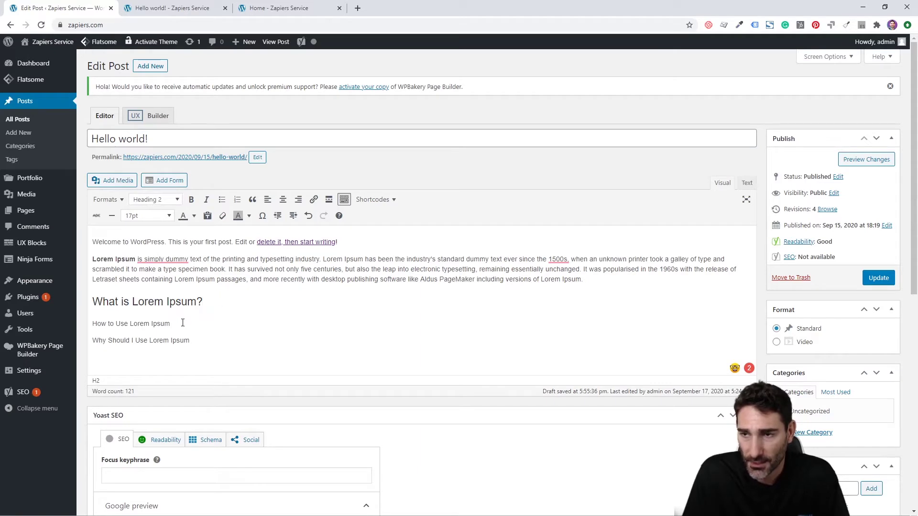
Make How to Use Lorem Ipsum a Heading 2 with Alt+Shift+2
{"action": "left_click_drag", "start_coordinate": [192, 326], "coordinate": [92, 325]}
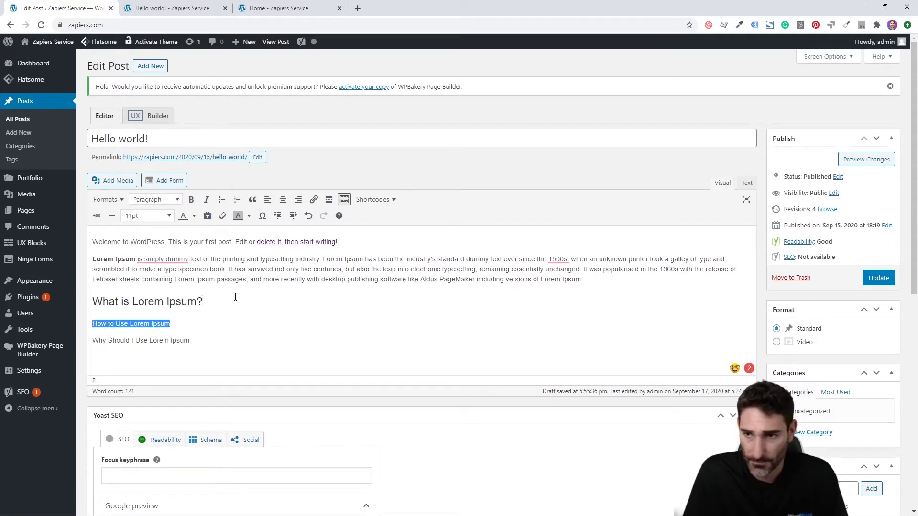
{"action": "left_click", "coordinate": [163, 199]}
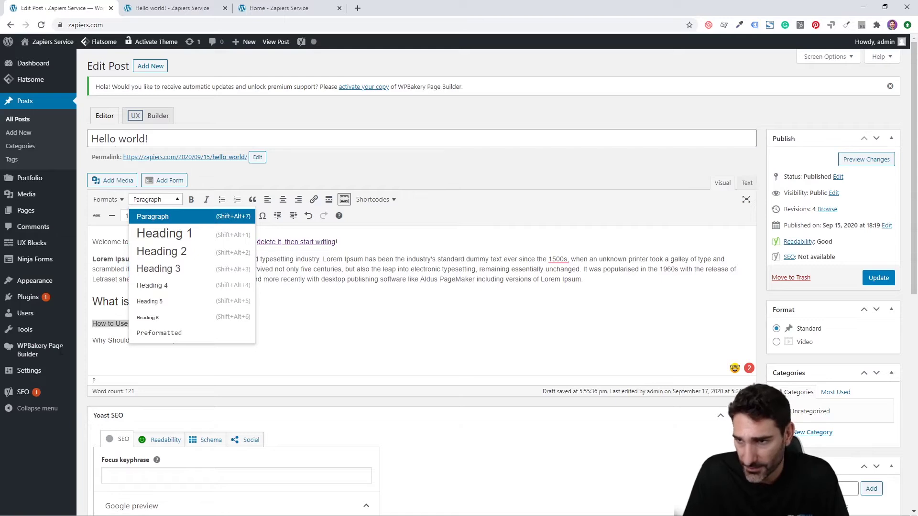
{"action": "left_click", "coordinate": [117, 323]}
{"action": "left_click_drag", "start_coordinate": [171, 323], "coordinate": [86, 324]}
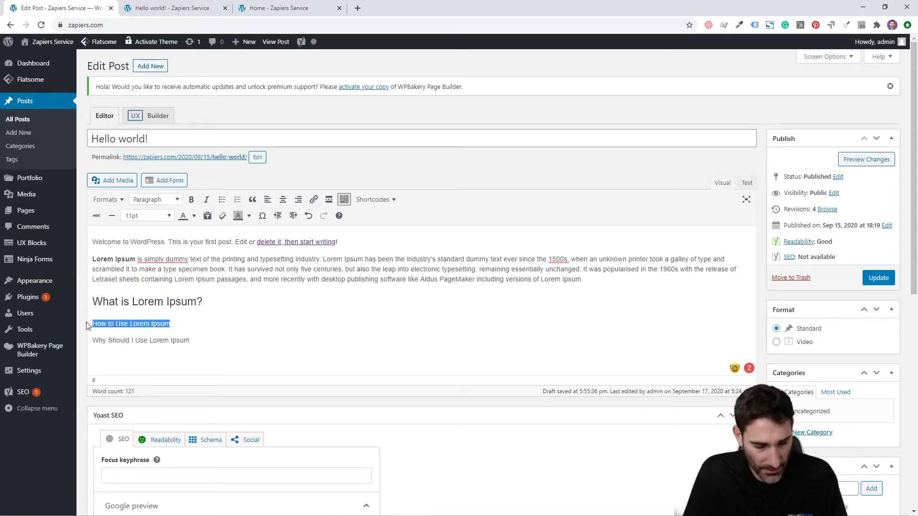
{"action": "key", "text": "alt+shift+2"}
{"action": "left_click", "coordinate": [204, 345]}
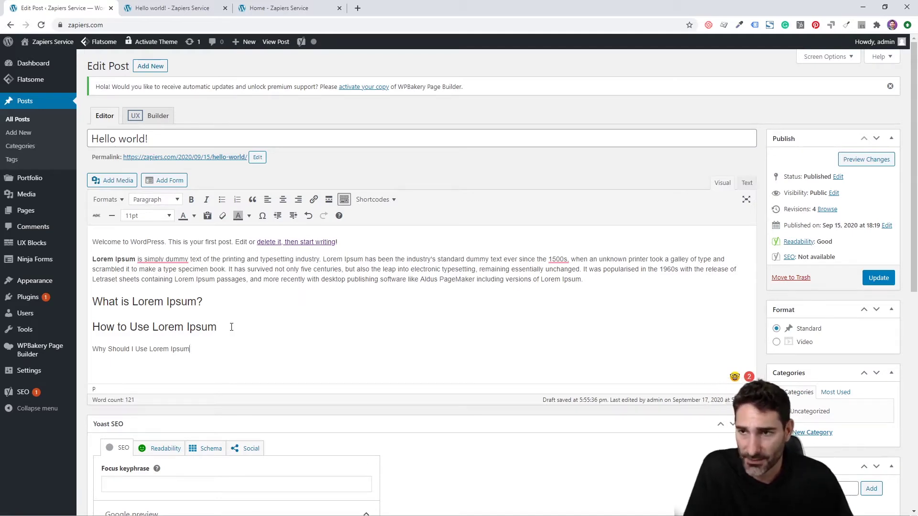
Switch to the Text tab and inspect the p, bold and h2 tags in the HTML
{"action": "left_click", "coordinate": [747, 183]}
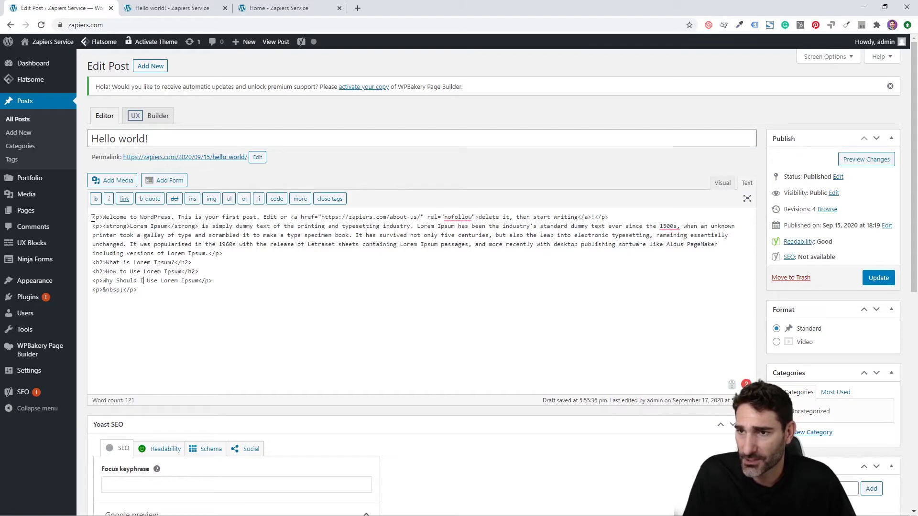
{"action": "left_click_drag", "start_coordinate": [93, 218], "coordinate": [102, 218]}
{"action": "left_click_drag", "start_coordinate": [609, 218], "coordinate": [595, 218]}
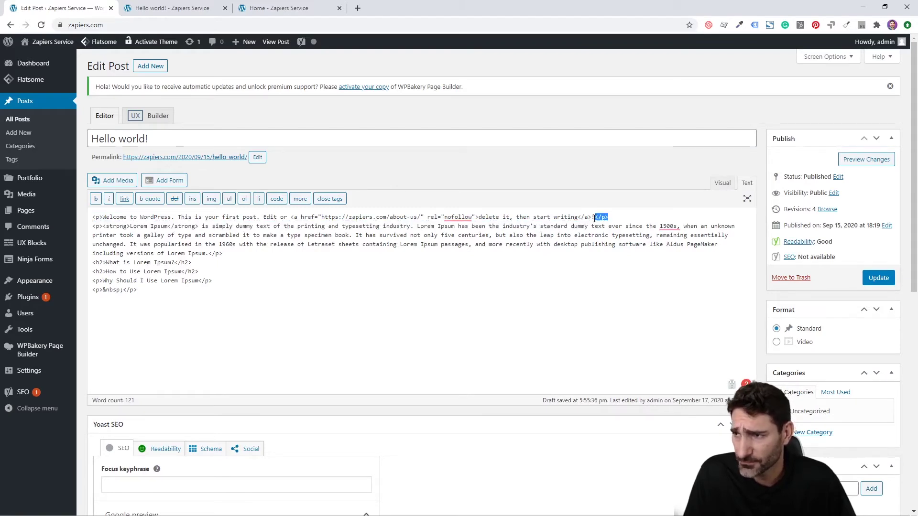
{"action": "left_click_drag", "start_coordinate": [103, 227], "coordinate": [124, 228]}
{"action": "left_click", "coordinate": [125, 227]}
{"action": "double_click", "coordinate": [99, 272]}
Change the p tags around Why Should I Use Lorem Ipsum to h2 and return to Visual
{"action": "double_click", "coordinate": [98, 282]}
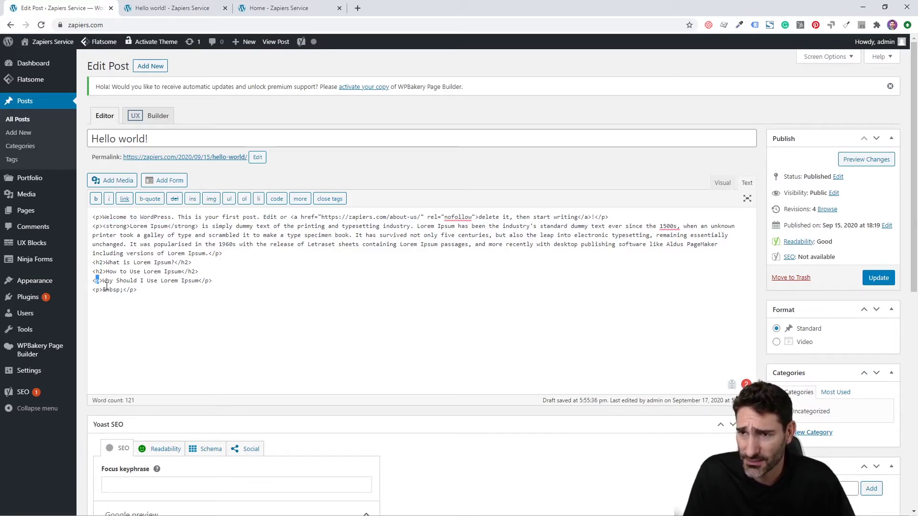
{"action": "type", "text": "h2"}
{"action": "double_click", "coordinate": [211, 281]}
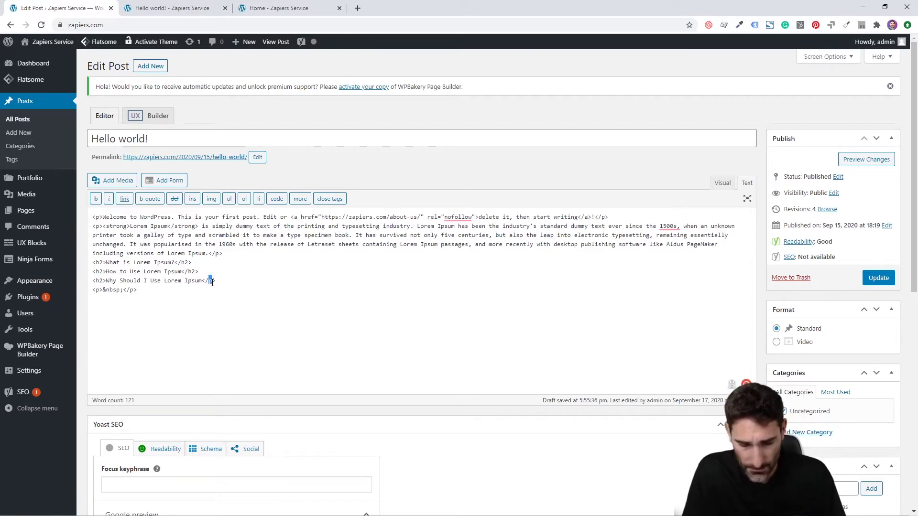
{"action": "type", "text": "h2"}
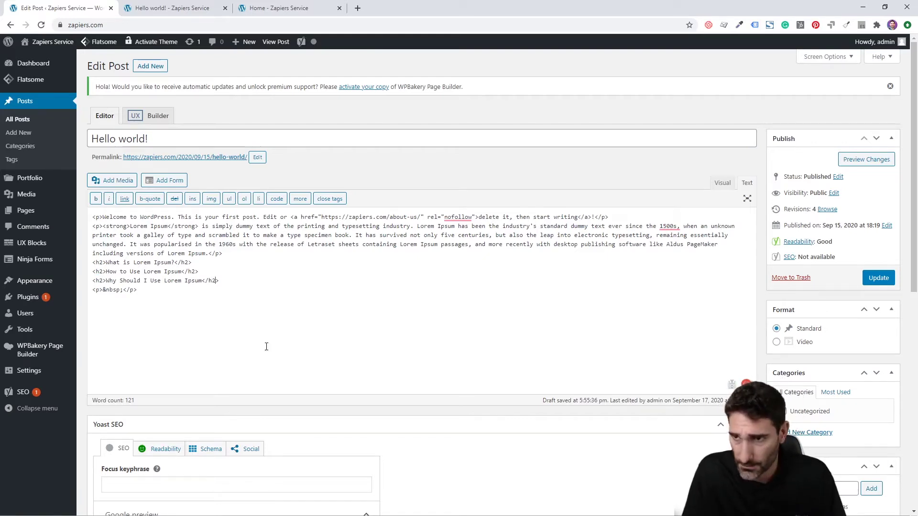
{"action": "left_click", "coordinate": [722, 184]}
{"action": "left_click_drag", "start_coordinate": [250, 361], "coordinate": [91, 353]}
Bold and italicize 'printing and typesetting industry' in the Lorem Ipsum paragraph
{"action": "left_click", "coordinate": [367, 348]}
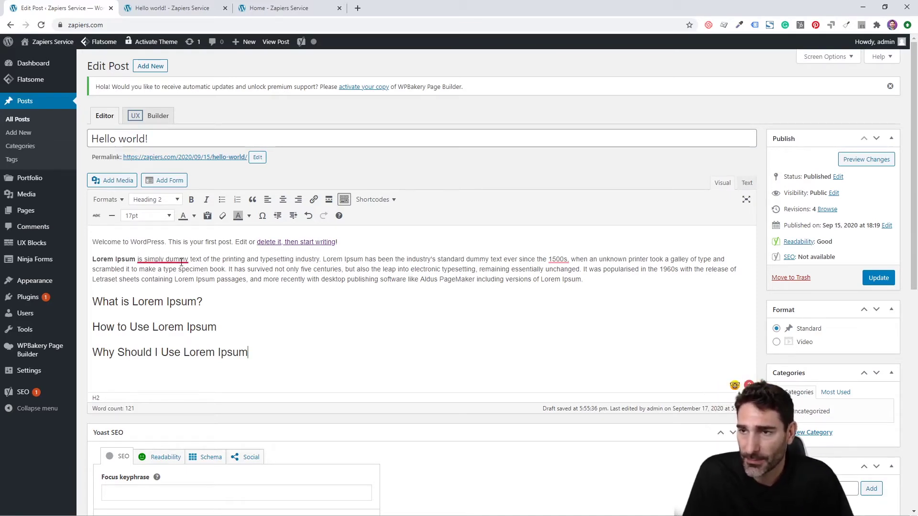
{"action": "left_click_drag", "start_coordinate": [222, 259], "coordinate": [330, 259]}
{"action": "left_click", "coordinate": [192, 199]}
{"action": "left_click", "coordinate": [207, 200]}
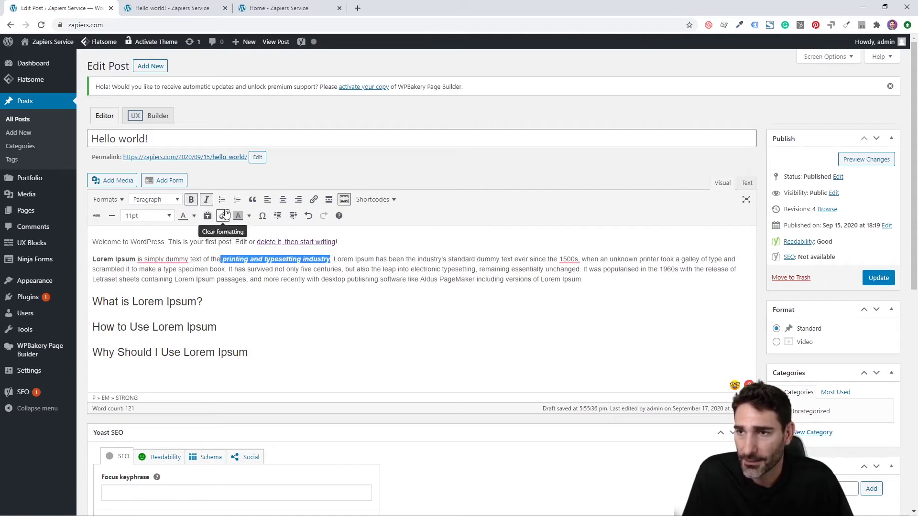
{"action": "left_click", "coordinate": [305, 304]}
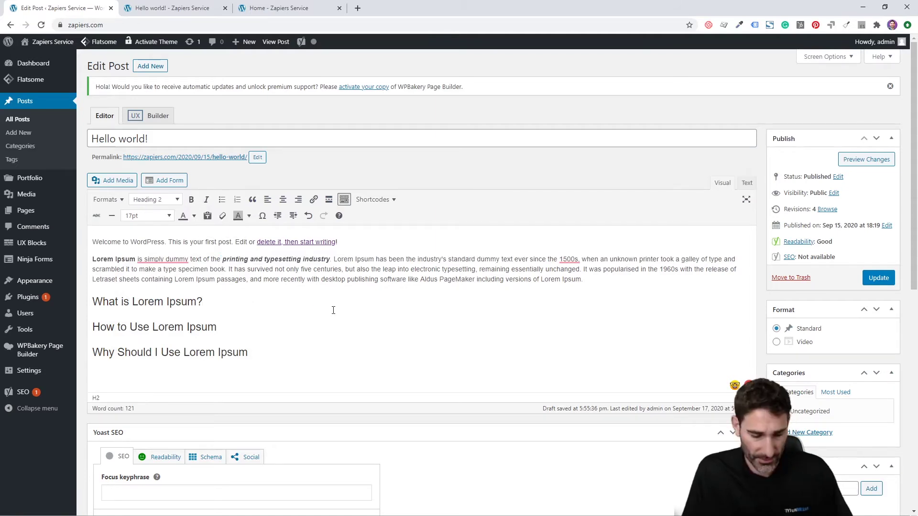
Add a bulleted list under What is Lorem Ipsum?: Bulleted List, list item 2, list item 3
{"action": "key", "text": "Return"}
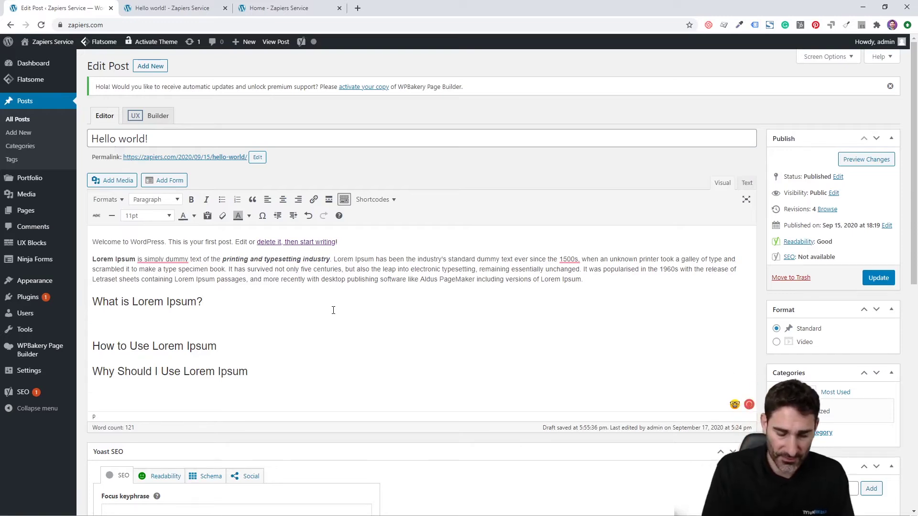
{"action": "type", "text": "Bulleted List"}
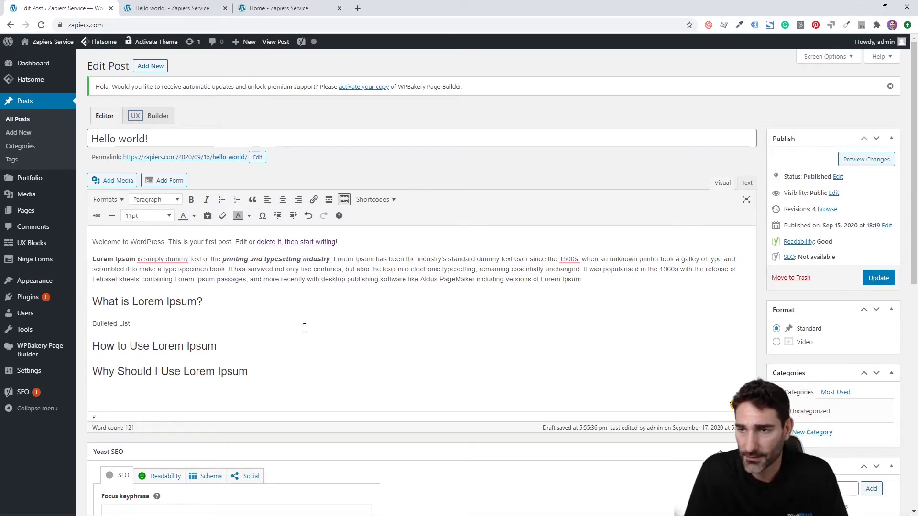
{"action": "left_click_drag", "start_coordinate": [133, 321], "coordinate": [92, 324]}
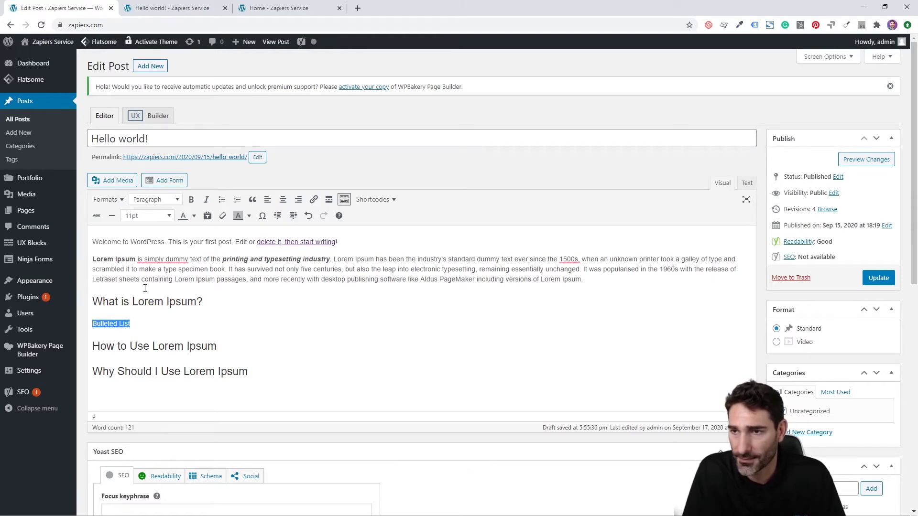
{"action": "left_click", "coordinate": [222, 199]}
{"action": "left_click", "coordinate": [211, 321]}
{"action": "key", "text": "Return"}
{"action": "type", "text": "list item 2"}
{"action": "key", "text": "Return"}
{"action": "type", "text": "liste"}
{"action": "key", "text": "BackSpace"}
{"action": "type", "text": "item 3"}
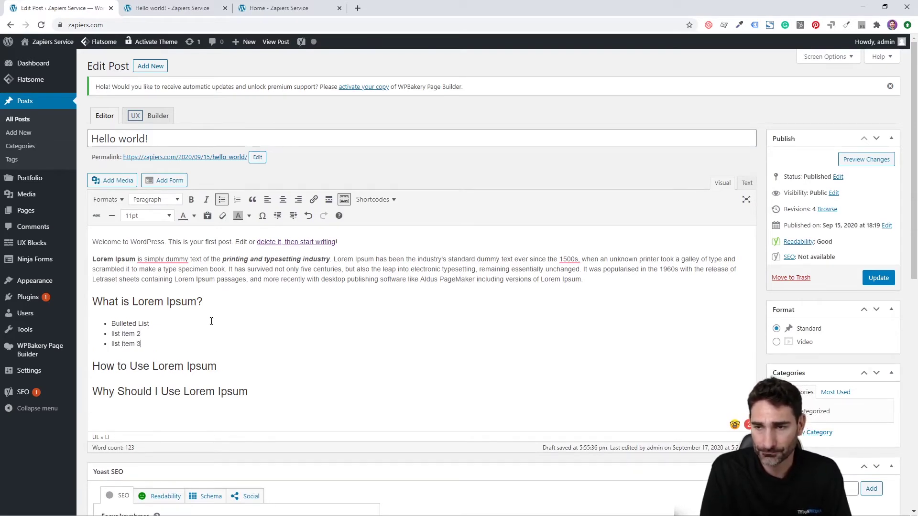
End the list and type three plain lines: list item 1, list item 2, list item 3
{"action": "key", "text": "Return"}
{"action": "key", "text": "Return"}
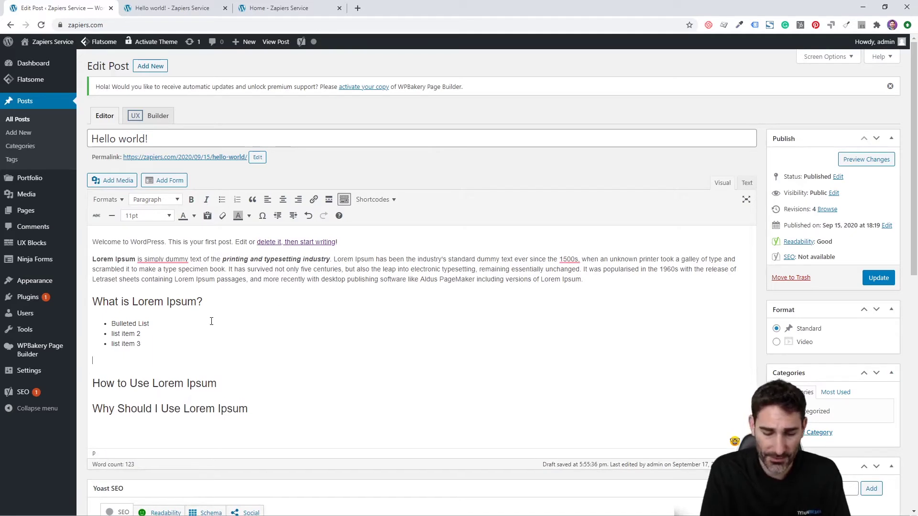
{"action": "type", "text": "list item 1"}
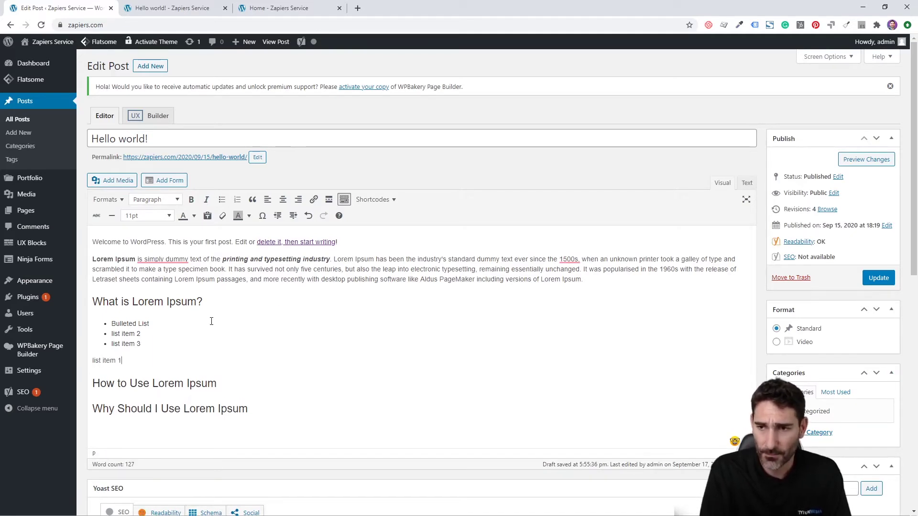
{"action": "key", "text": "Return"}
{"action": "type", "text": "list item 2"}
{"action": "key", "text": "Return"}
{"action": "type", "text": "listetem 3"}
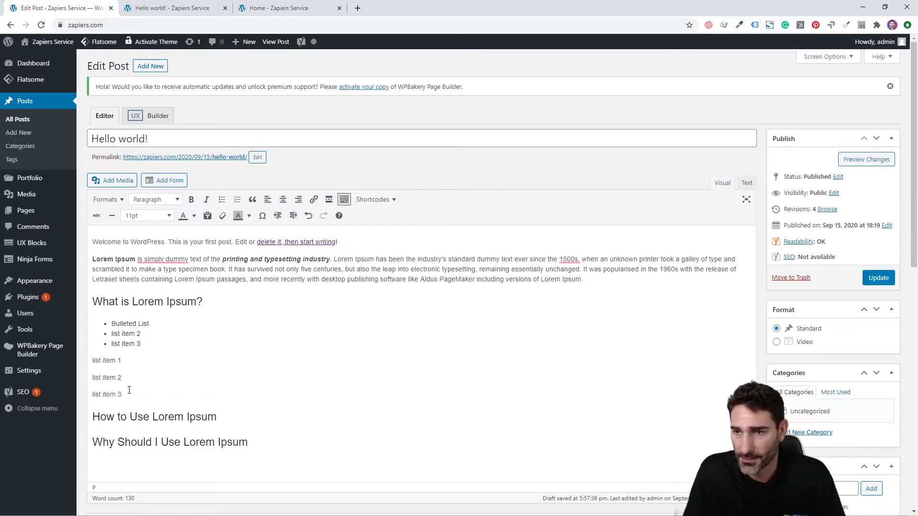
Turn the three list item lines into a bulleted list
{"action": "left_click_drag", "start_coordinate": [123, 395], "coordinate": [96, 360]}
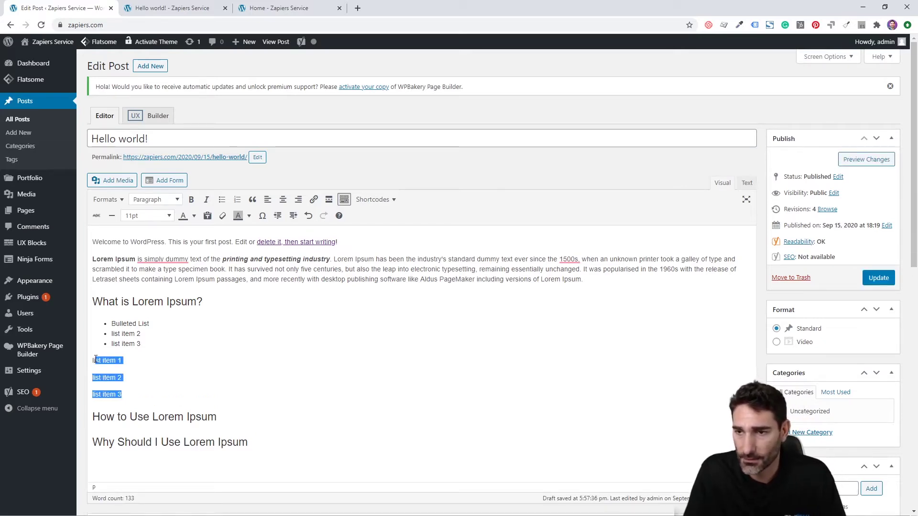
{"action": "left_click", "coordinate": [221, 199]}
{"action": "key", "text": "Right"}
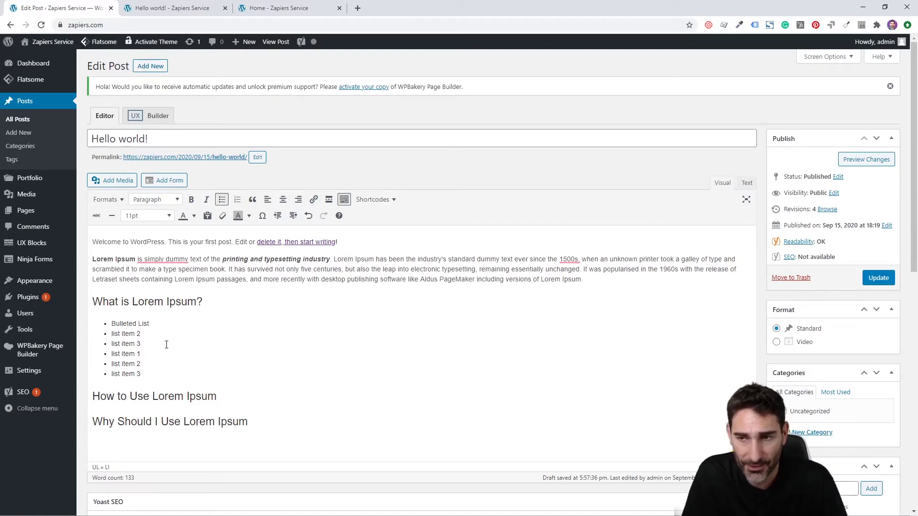
Separate the two lists with an empty paragraph and add a line of test text after the second list
{"action": "left_click", "coordinate": [167, 345]}
{"action": "key", "text": "Return"}
{"action": "key", "text": "Return"}
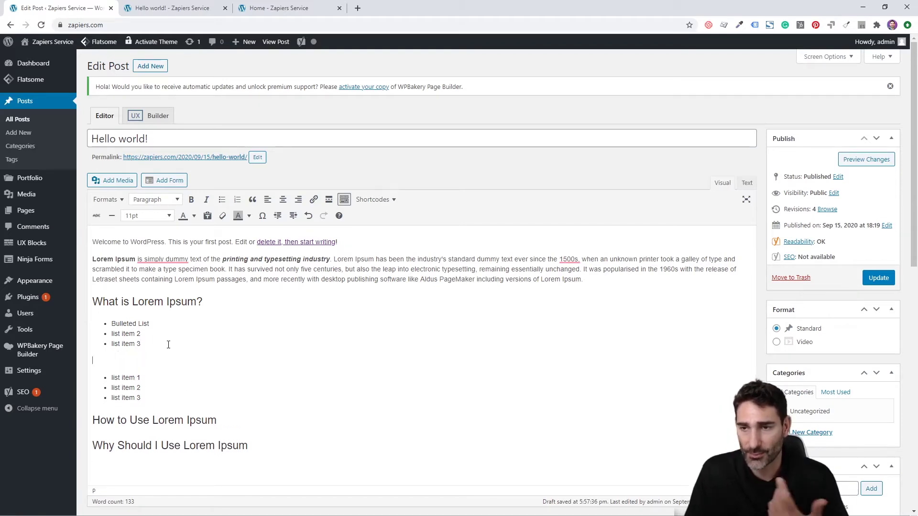
{"action": "left_click", "coordinate": [185, 399]}
{"action": "key", "text": "Return"}
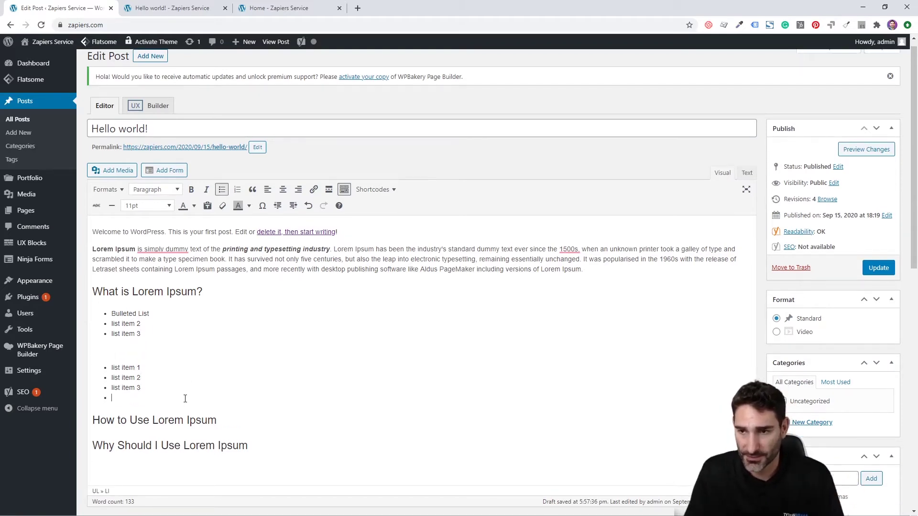
{"action": "key", "text": "Return"}
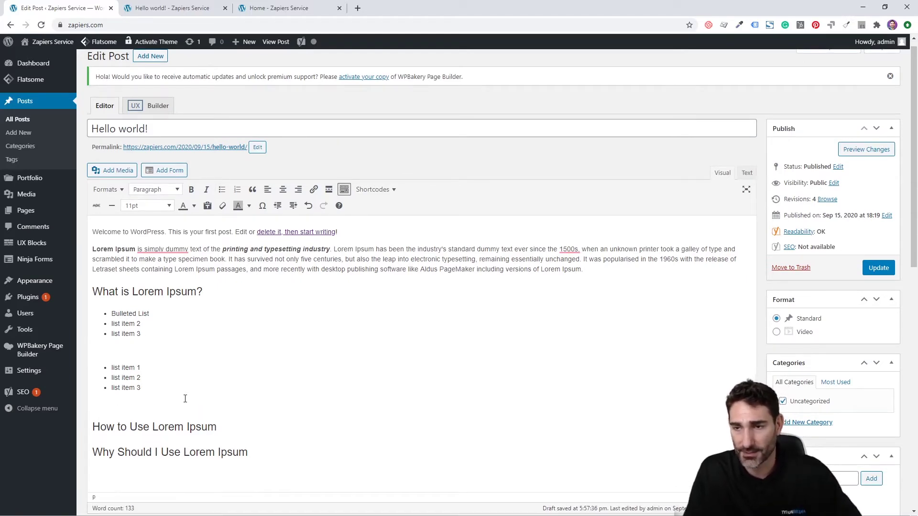
{"action": "type", "text": "asdfgadsfasdfasd"}
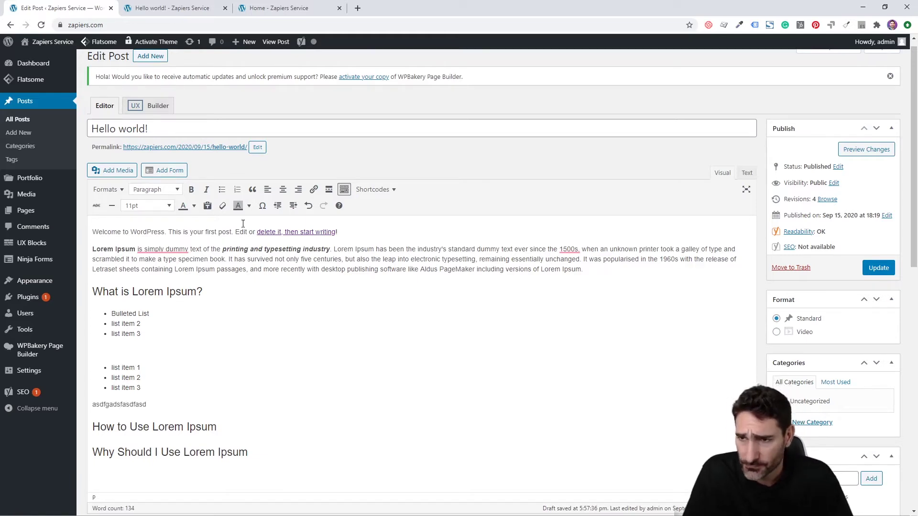
Centre-align the whole Lorem Ipsum paragraph after trying right and left alignment
{"action": "triple_click", "coordinate": [218, 257]}
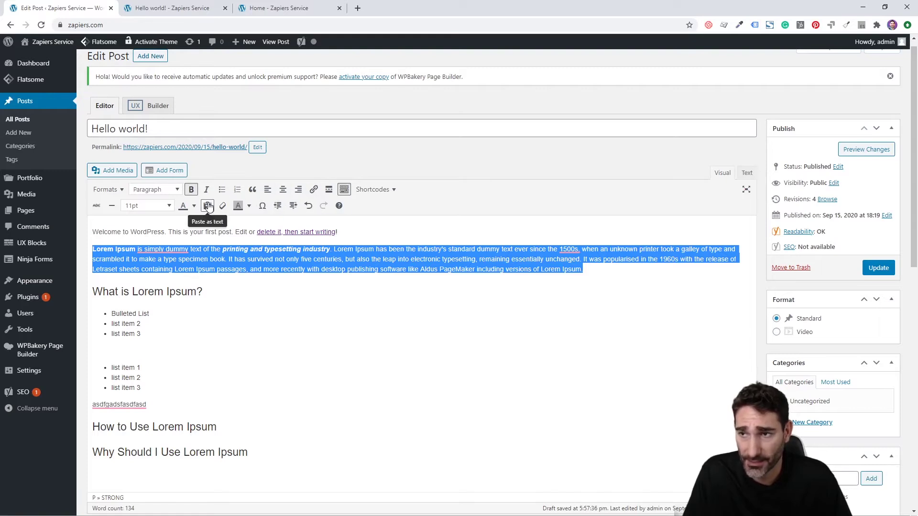
{"action": "left_click", "coordinate": [268, 189]}
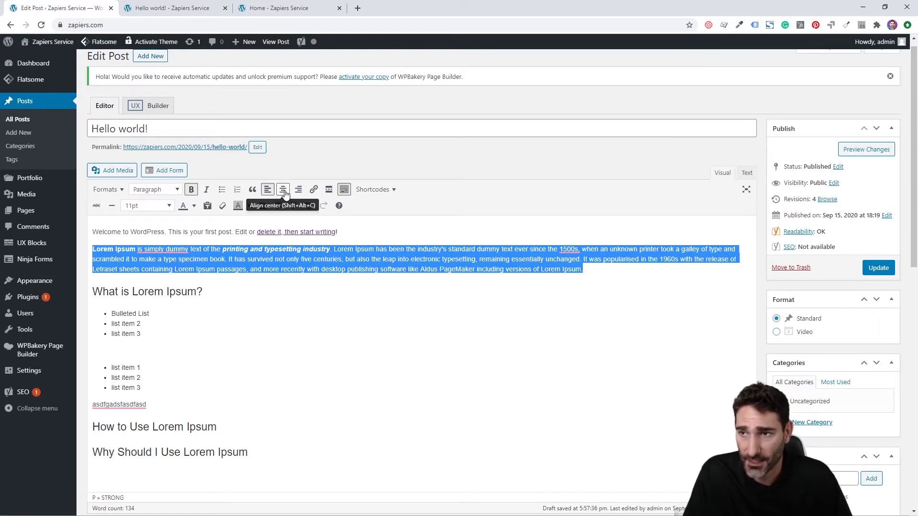
{"action": "left_click", "coordinate": [283, 190]}
{"action": "left_click", "coordinate": [298, 189]}
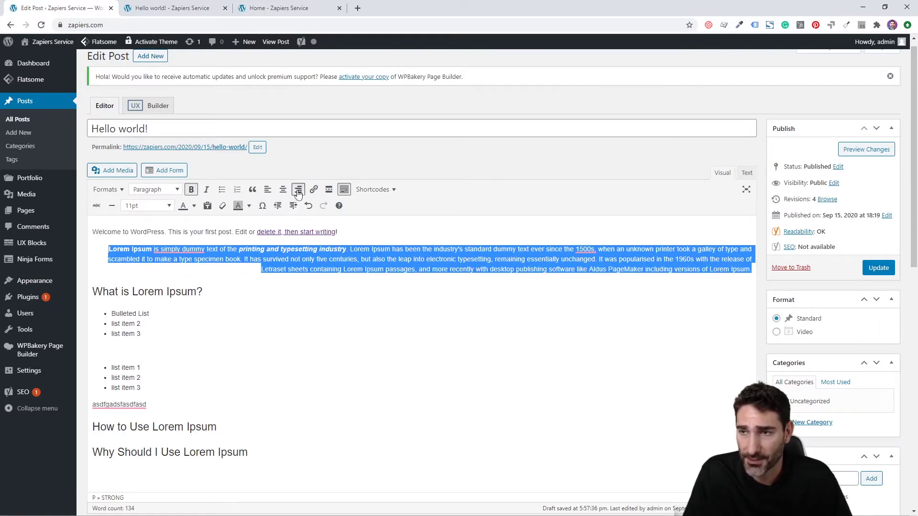
{"action": "left_click", "coordinate": [269, 191]}
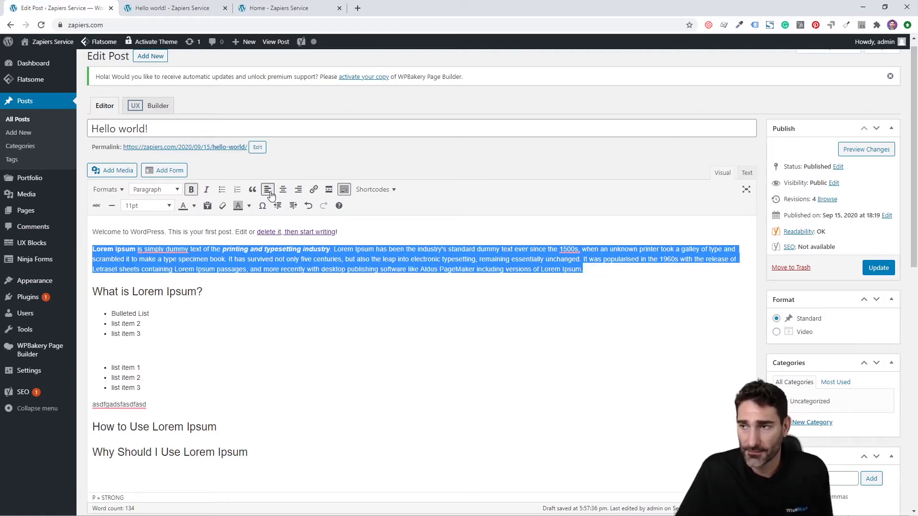
{"action": "left_click", "coordinate": [282, 190]}
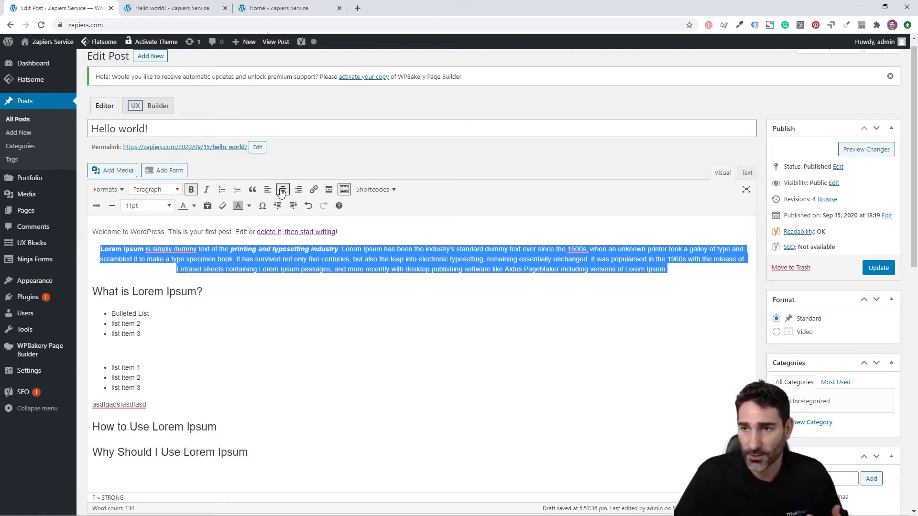
{"action": "left_click", "coordinate": [293, 292]}
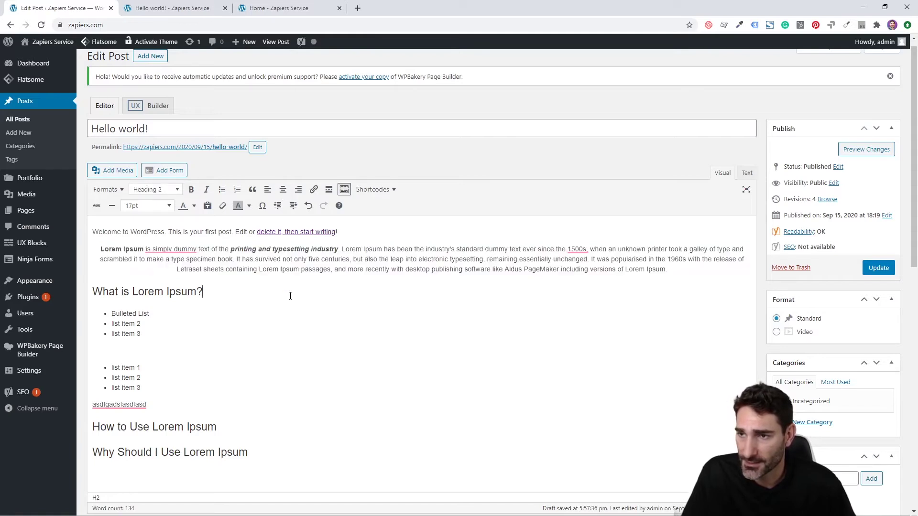
{"action": "left_click", "coordinate": [878, 268]}
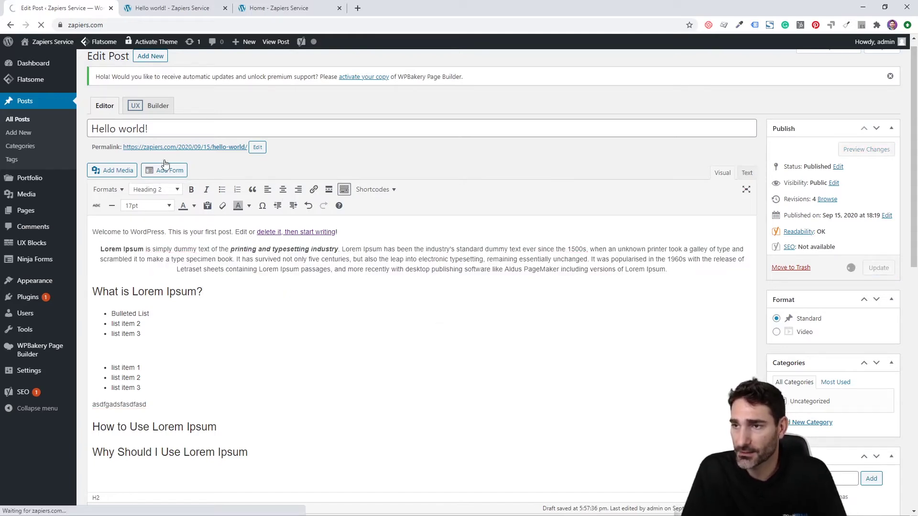
{"action": "left_click", "coordinate": [213, 7]}
{"action": "key", "text": "F5"}
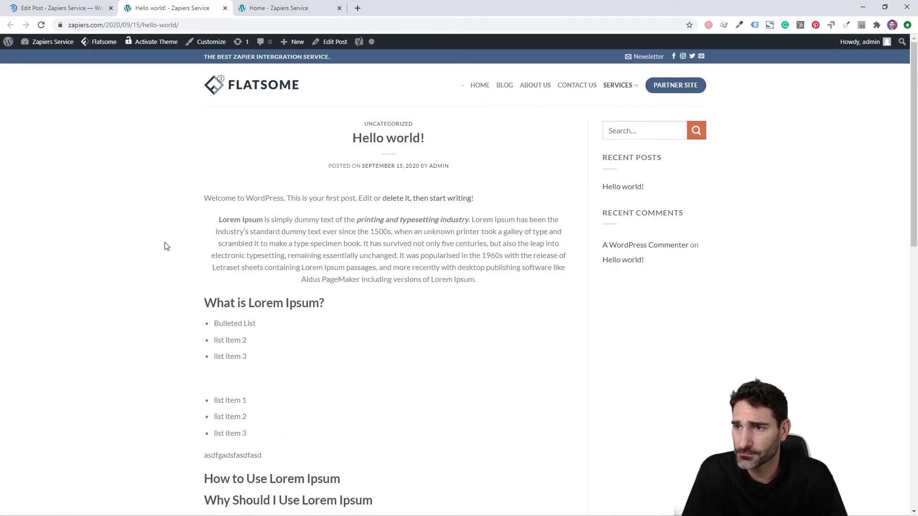
{"action": "left_click_drag", "start_coordinate": [215, 221], "coordinate": [500, 280]}
{"action": "left_click", "coordinate": [133, 294]}
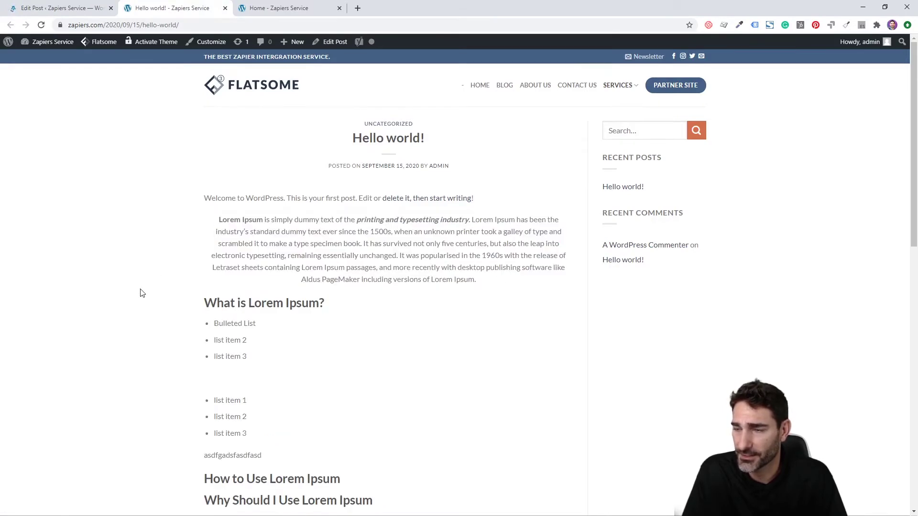
{"action": "left_click_drag", "start_coordinate": [187, 221], "coordinate": [622, 189]}
{"action": "left_click", "coordinate": [471, 251]}
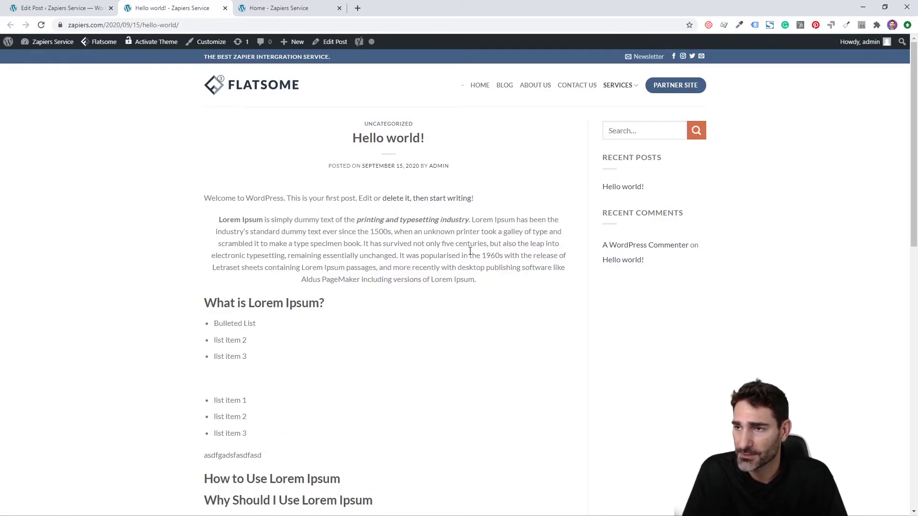
{"action": "left_click", "coordinate": [106, 5]}
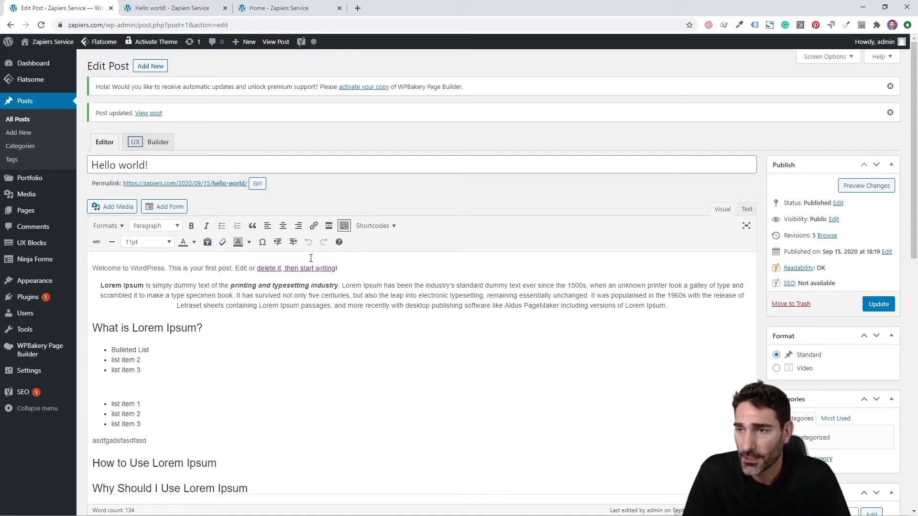
Copy the live post's URL and paste it as the link target for 'Lorem Ipsum has'
{"action": "left_click", "coordinate": [173, 8]}
{"action": "left_click", "coordinate": [172, 25]}
{"action": "key", "text": "ctrl+c"}
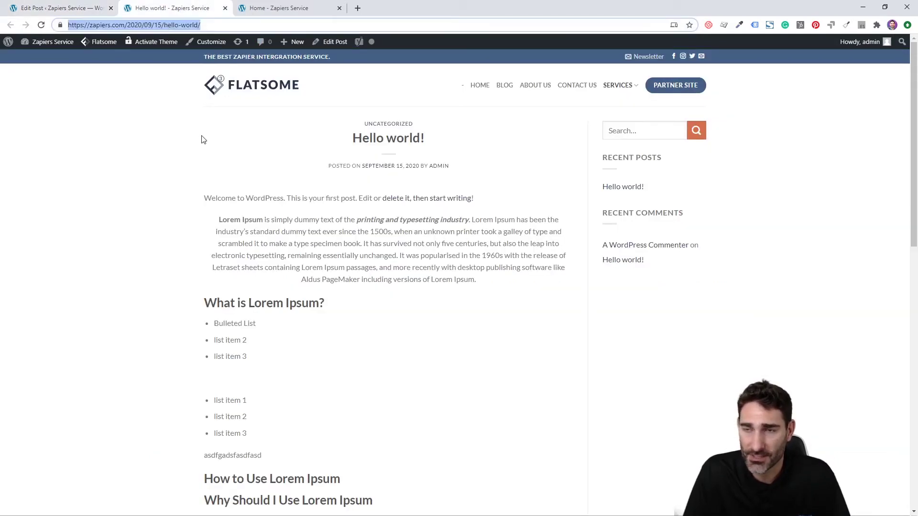
{"action": "left_click", "coordinate": [77, 8]}
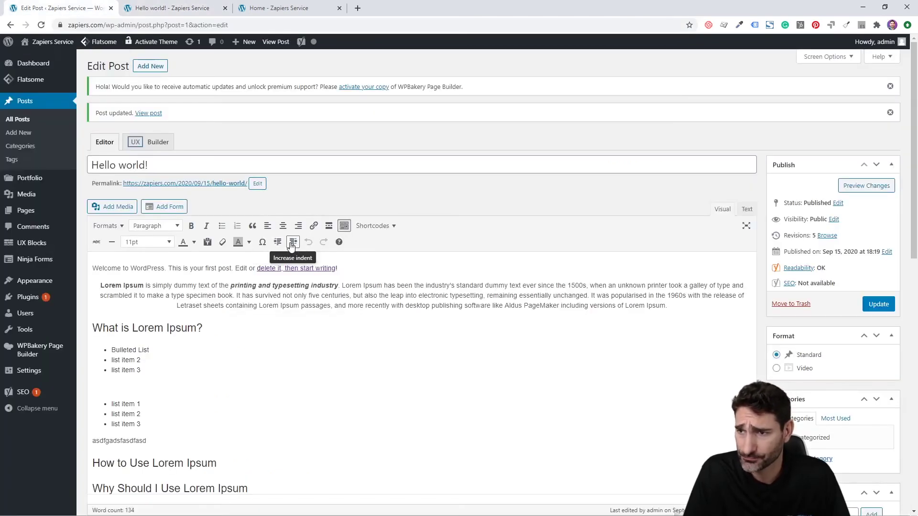
{"action": "left_click_drag", "start_coordinate": [342, 286], "coordinate": [395, 285]}
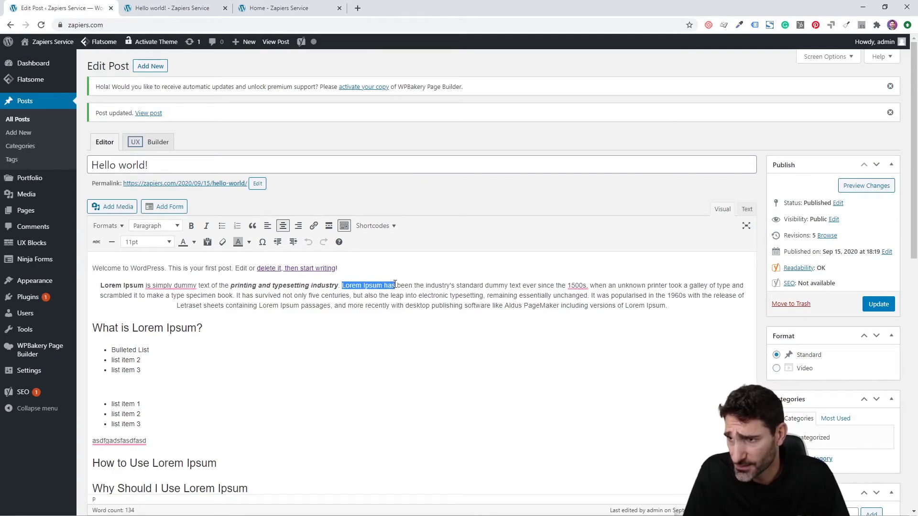
{"action": "left_click", "coordinate": [314, 226]}
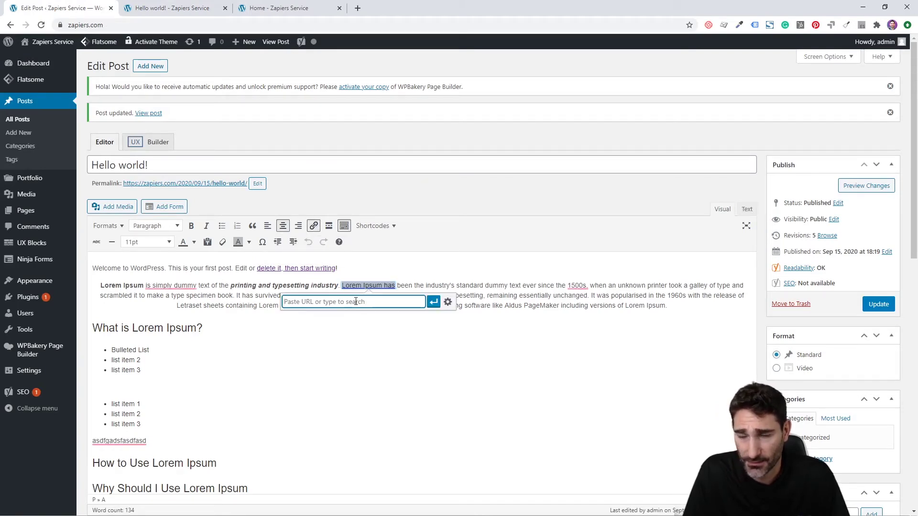
{"action": "key", "text": "ctrl+v"}
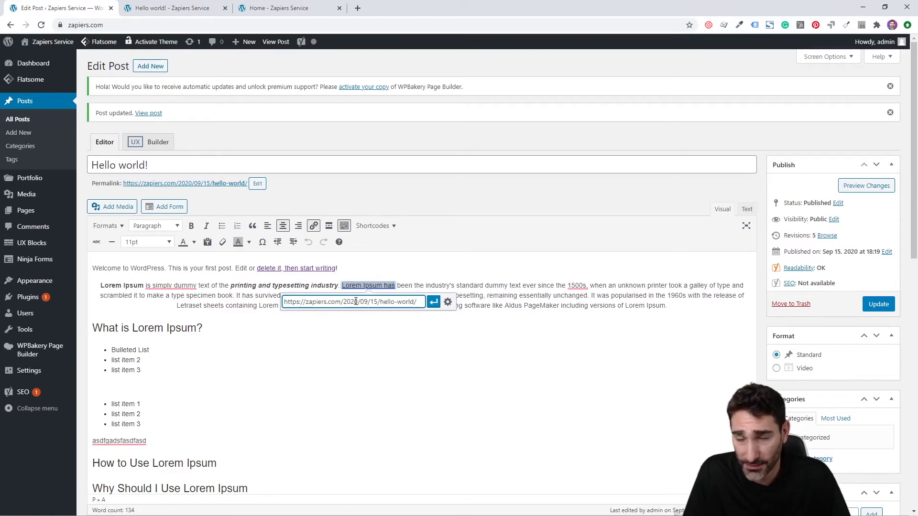
{"action": "left_click", "coordinate": [449, 301]}
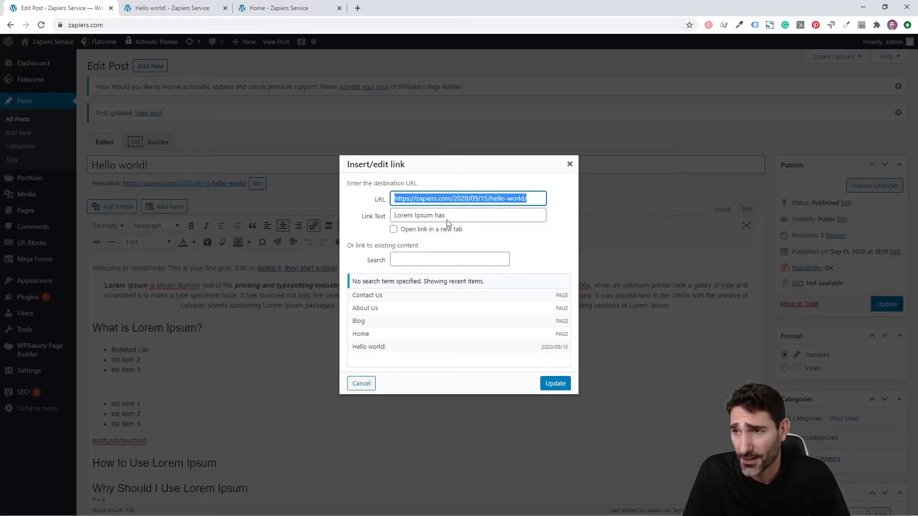
{"action": "left_click", "coordinate": [420, 257]}
{"action": "type", "text": "p"}
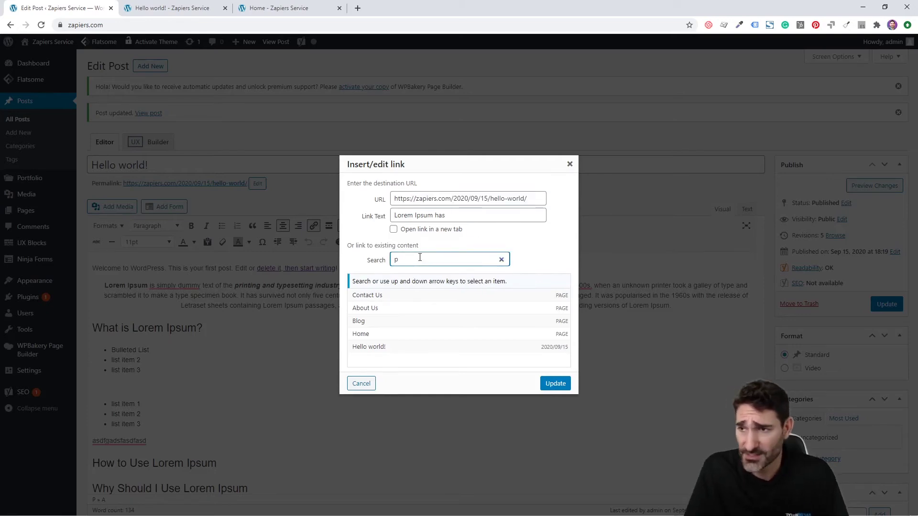
{"action": "left_click", "coordinate": [364, 334]}
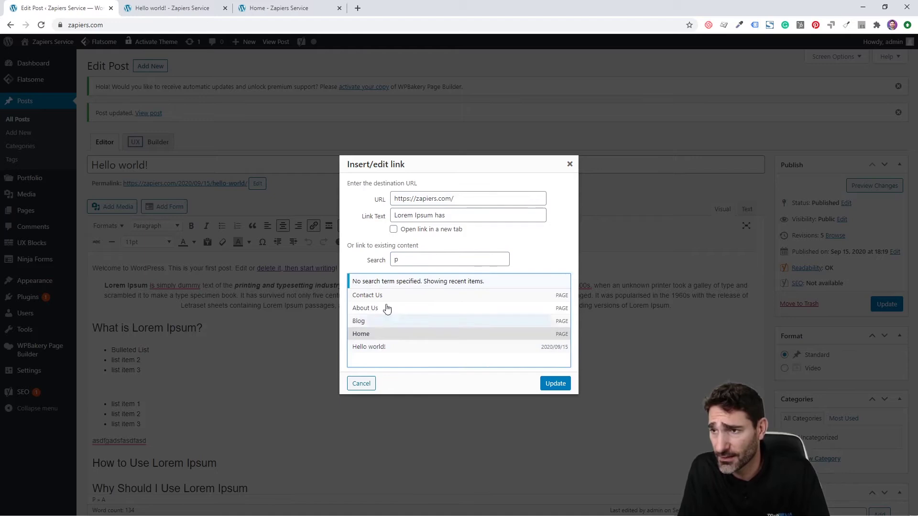
{"action": "left_click", "coordinate": [459, 200]}
{"action": "left_click", "coordinate": [415, 264]}
{"action": "key", "text": "BackSpace"}
{"action": "left_click", "coordinate": [467, 198]}
{"action": "left_click", "coordinate": [446, 232]}
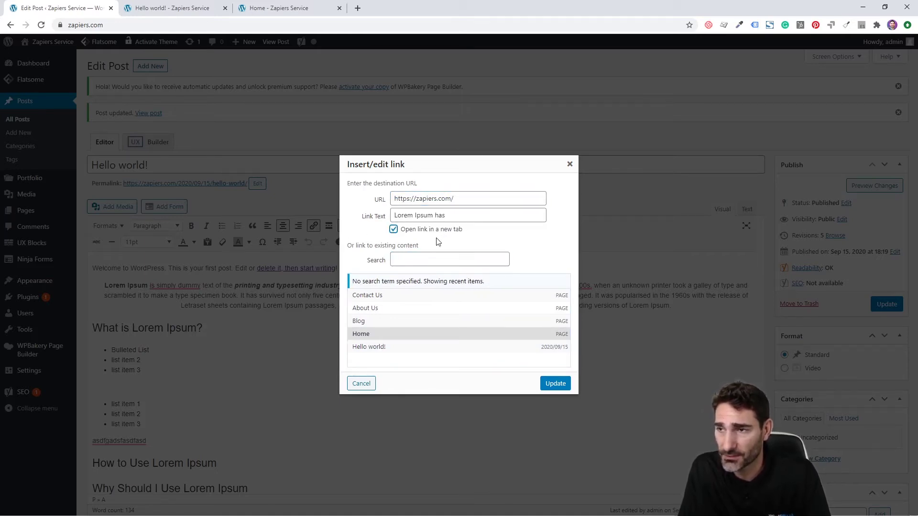
{"action": "left_click", "coordinate": [555, 383]}
{"action": "key", "text": "Down"}
{"action": "key", "text": "Down"}
{"action": "key", "text": "Down"}
Check the new link's target, then dismiss the link preview and grammar suggestion card
{"action": "left_click", "coordinate": [365, 285]}
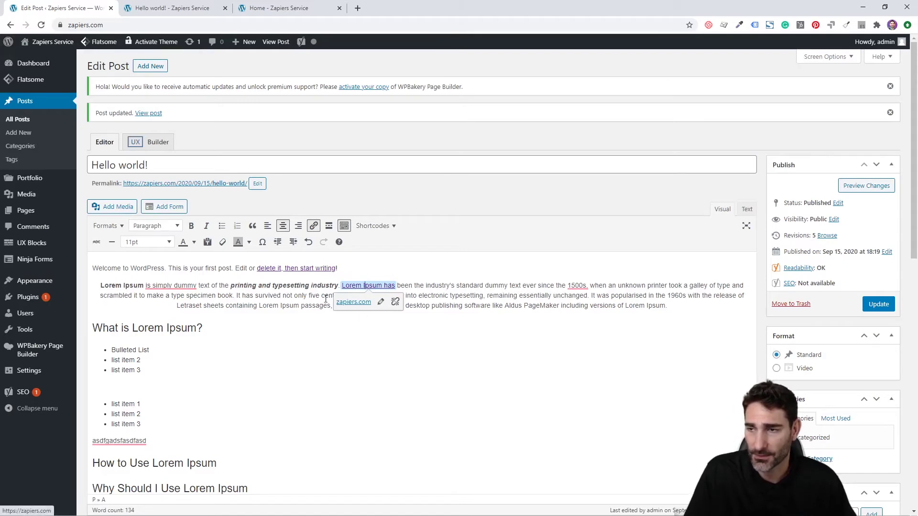
{"action": "left_click", "coordinate": [609, 307]}
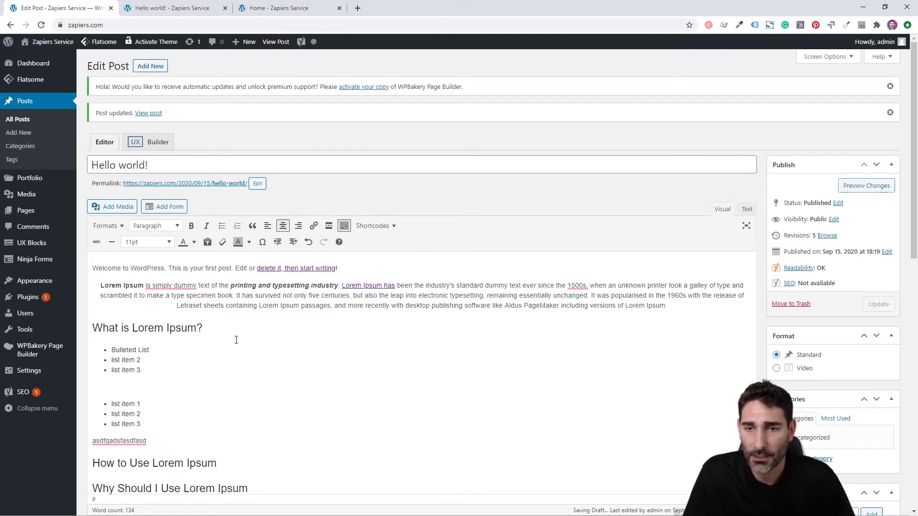
{"action": "mouse_move", "coordinate": [171, 286]}
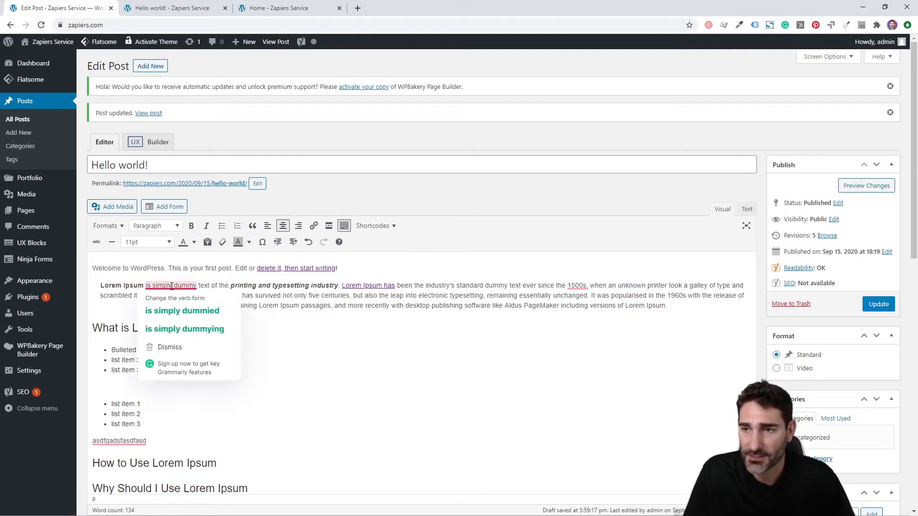
{"action": "left_click", "coordinate": [432, 348]}
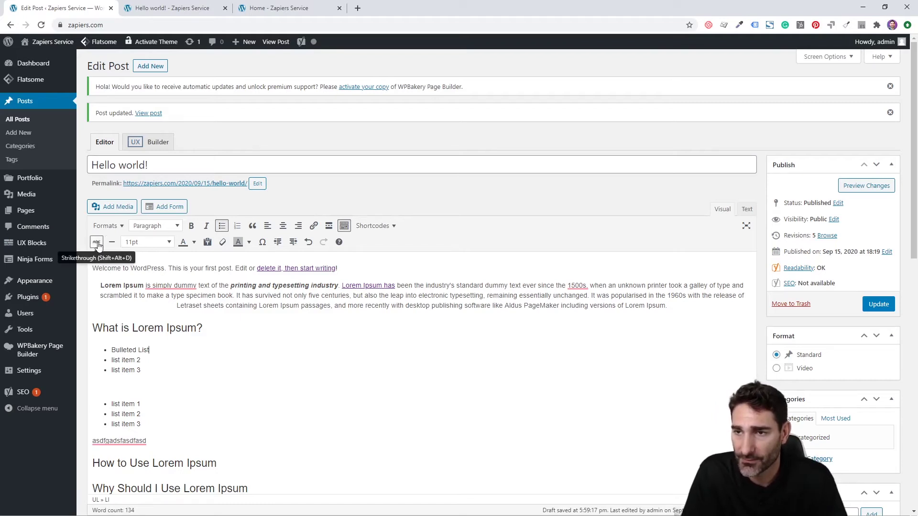
Strike through the words 'and more recently with desktop'
{"action": "left_click_drag", "start_coordinate": [333, 306], "coordinate": [434, 307]}
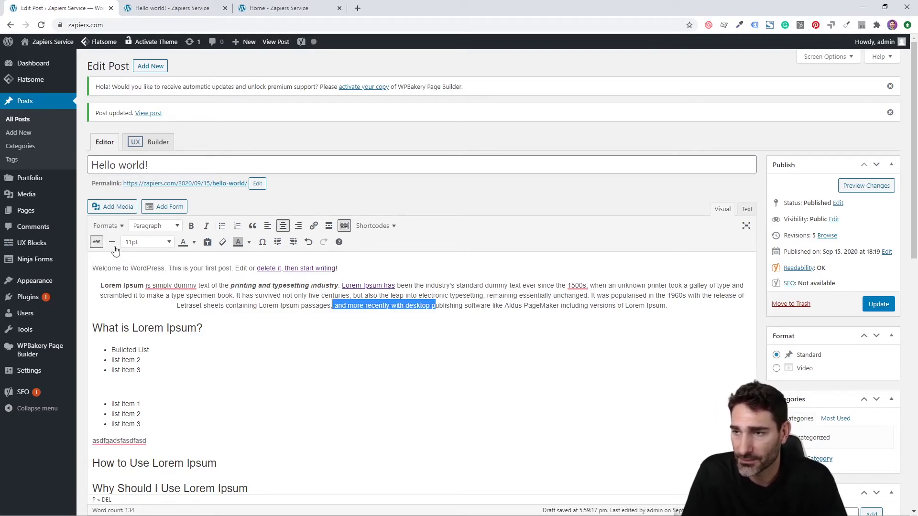
{"action": "left_click", "coordinate": [97, 242]}
{"action": "left_click", "coordinate": [502, 308]}
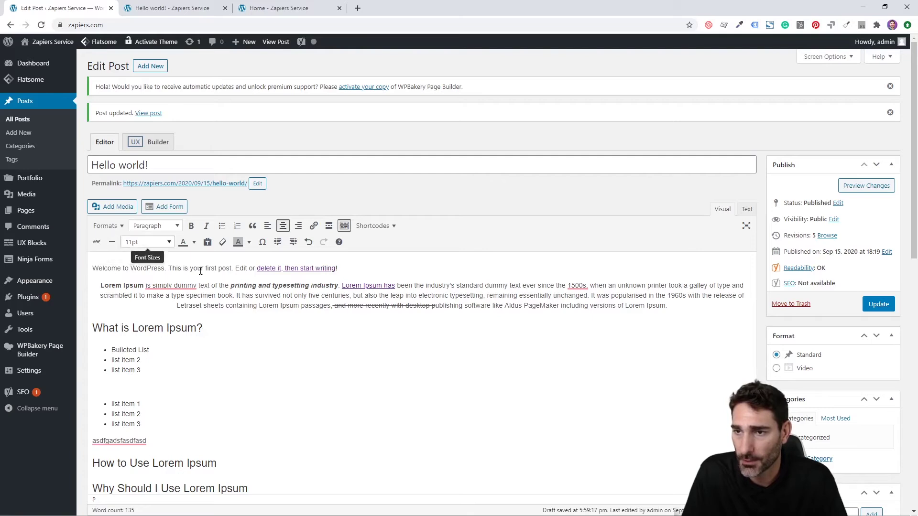
Add a horizontal line below the first paragraph, update the post, and reload the live post
{"action": "scroll", "coordinate": [694, 306], "scroll_direction": "down", "scroll_amount": 1}
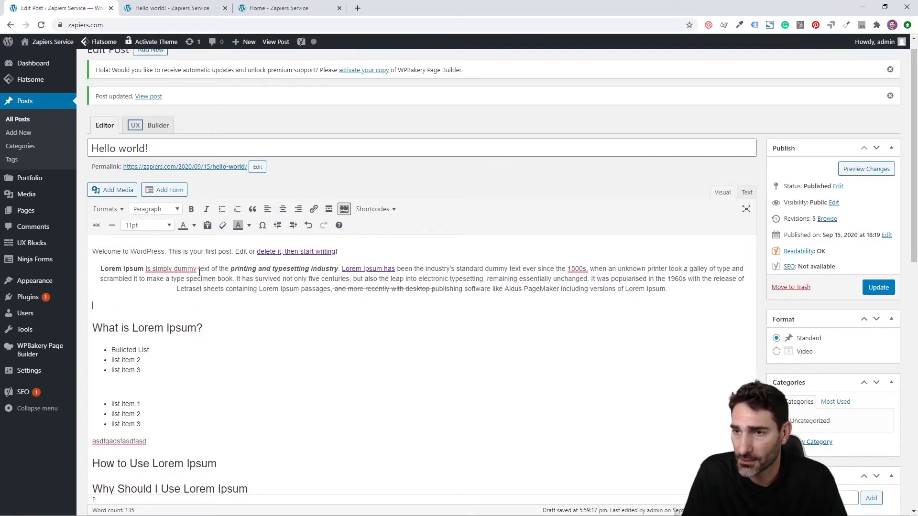
{"action": "left_click", "coordinate": [112, 225]}
{"action": "left_click", "coordinate": [878, 288]}
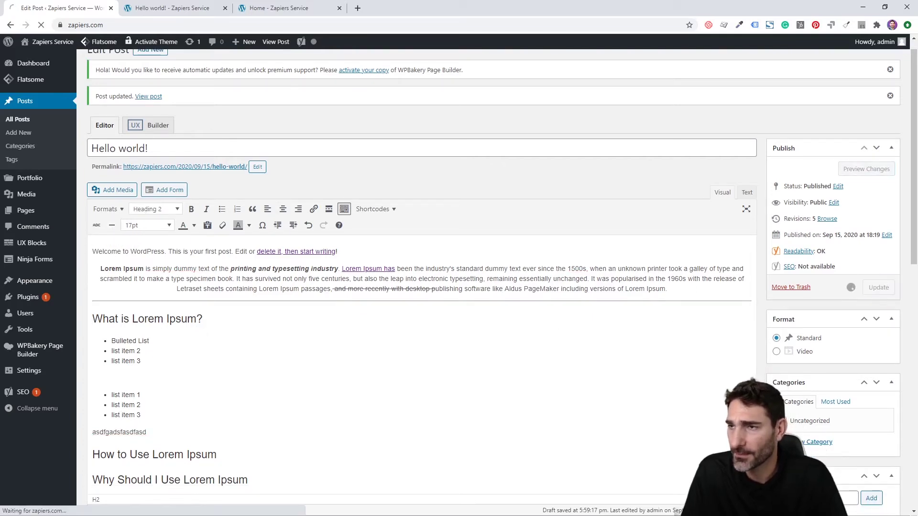
{"action": "left_click", "coordinate": [210, 9]}
{"action": "key", "text": "F5"}
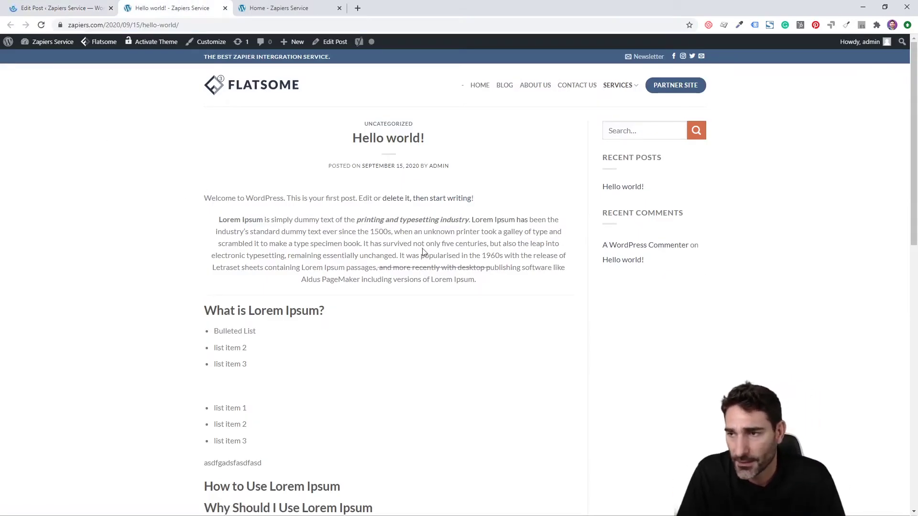
Inspect the live post by selecting and then deselecting the 'What is Lorem Ipsum?' heading
{"action": "triple_click", "coordinate": [383, 301]}
{"action": "left_click", "coordinate": [203, 299]}
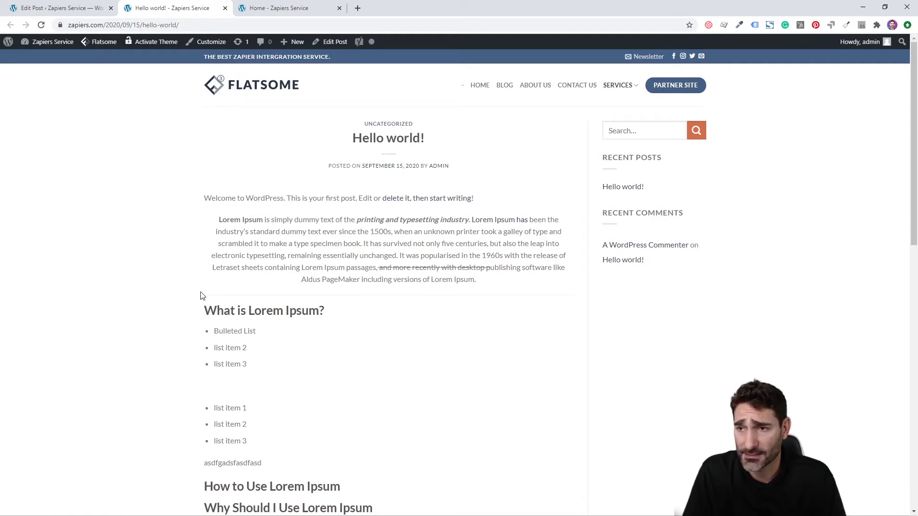
Colour 'not only five centuries … Lorem Ipsum passages' orange in the first paragraph
{"action": "left_click", "coordinate": [82, 8]}
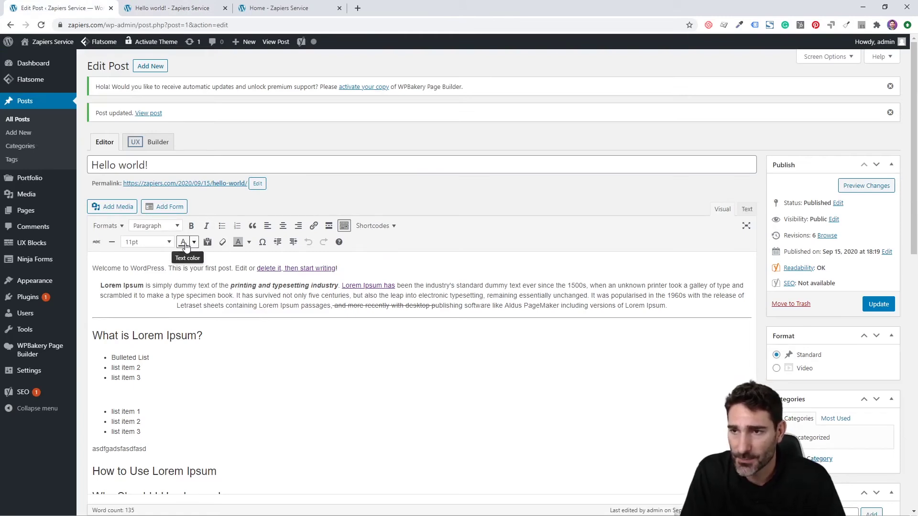
{"action": "left_click_drag", "start_coordinate": [279, 293], "coordinate": [348, 306]}
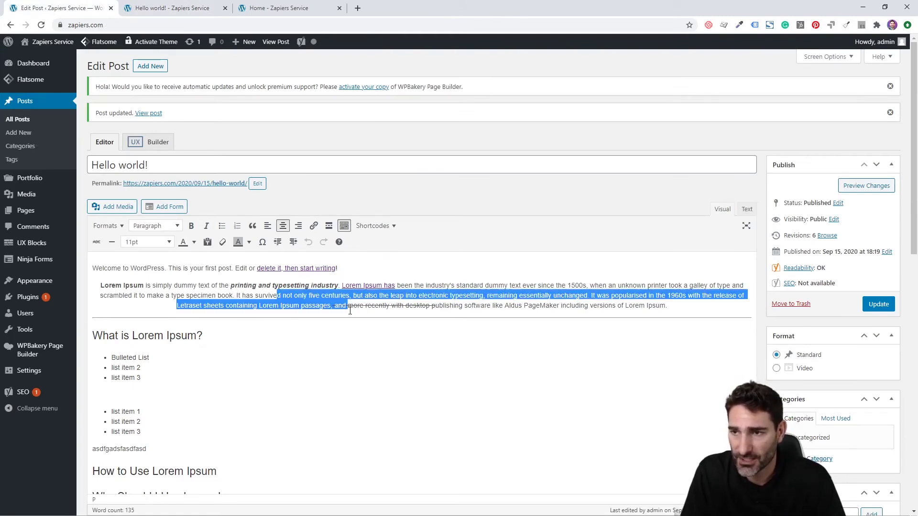
{"action": "left_click", "coordinate": [194, 242]}
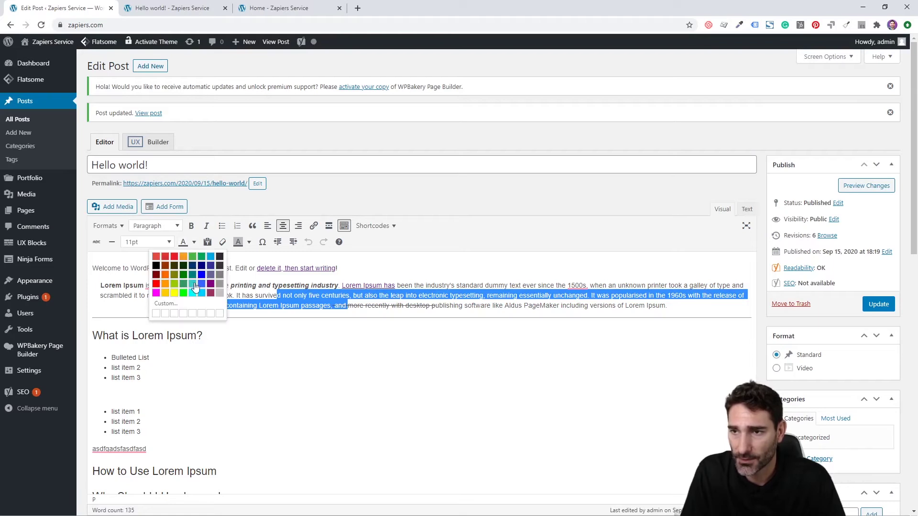
{"action": "left_click", "coordinate": [168, 280]}
{"action": "left_click", "coordinate": [382, 319]}
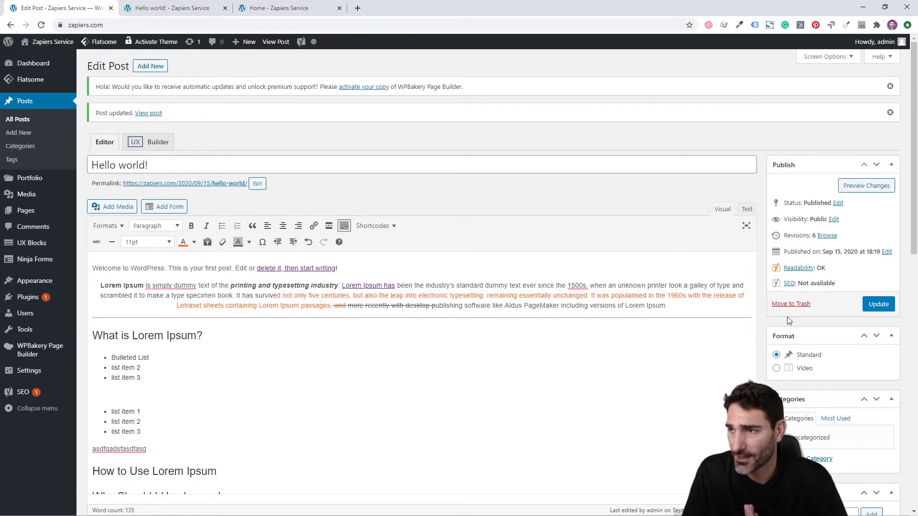
Update the post and reload the live Hello world! page
{"action": "left_click", "coordinate": [877, 305]}
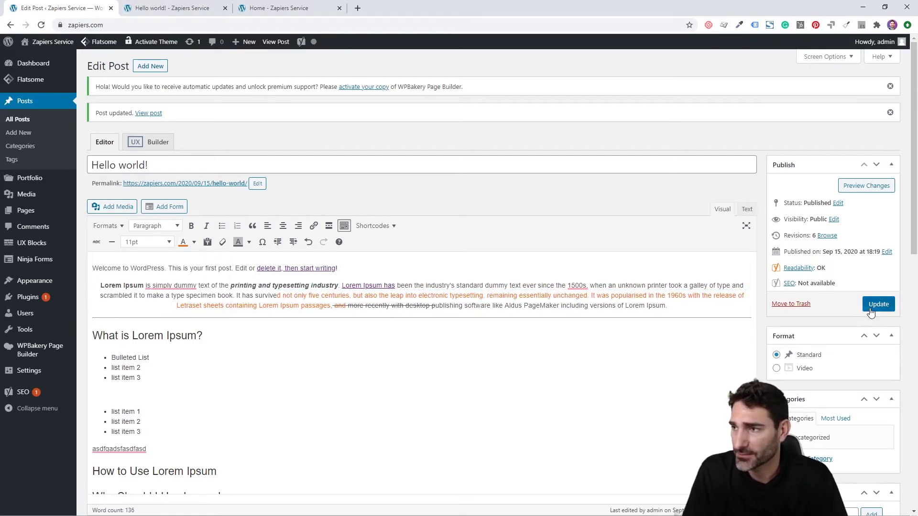
{"action": "left_click", "coordinate": [215, 8]}
{"action": "key", "text": "F5"}
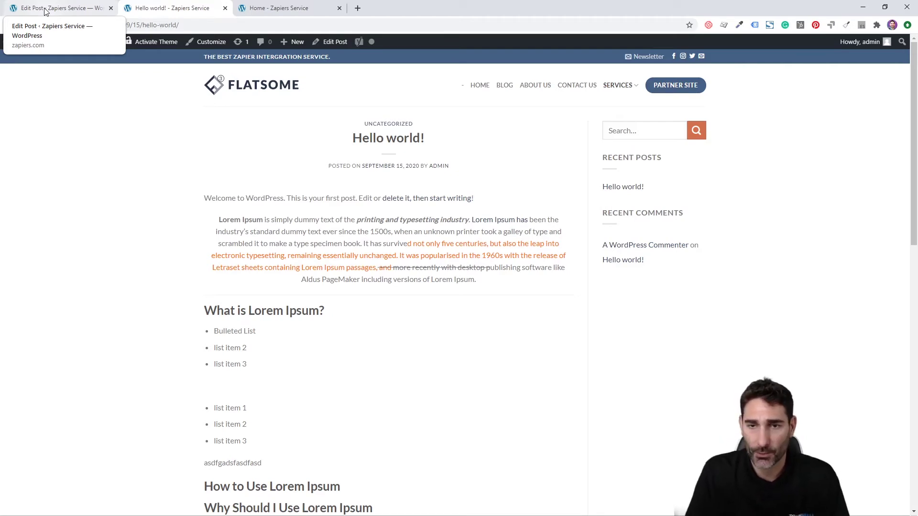
Remove bold, italic, centring, orange and strikethrough from the Lorem Ipsum paragraph with Clear formatting
{"action": "left_click", "coordinate": [46, 9]}
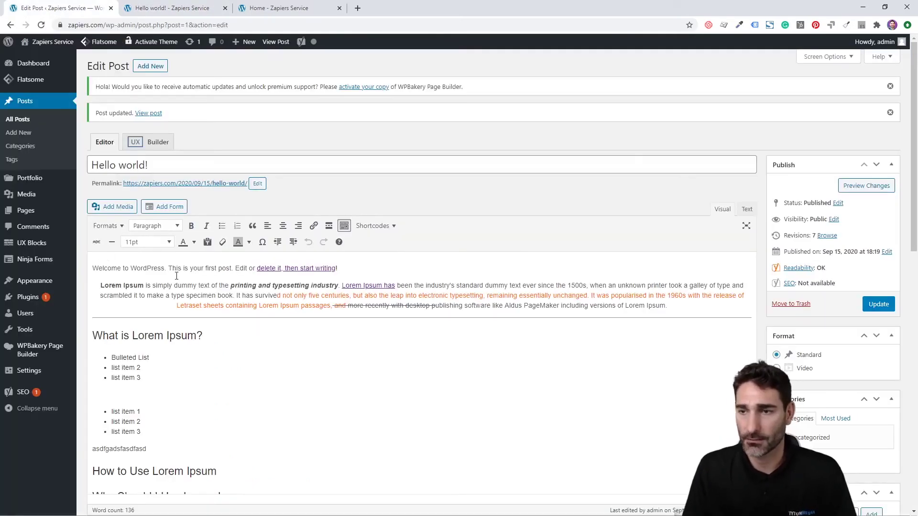
{"action": "left_click_drag", "start_coordinate": [177, 296], "coordinate": [178, 305]}
{"action": "scroll", "coordinate": [179, 299], "scroll_direction": "down", "scroll_amount": 2}
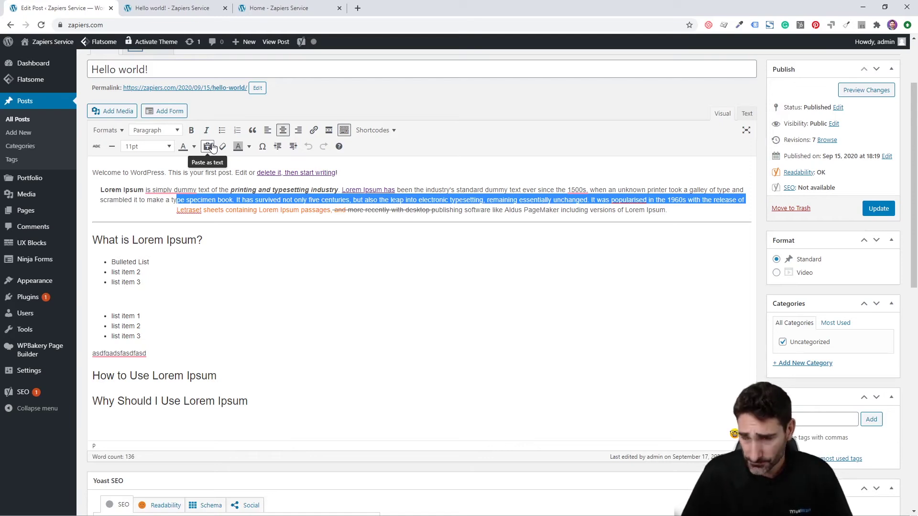
{"action": "left_click", "coordinate": [221, 193]}
{"action": "key", "text": "ctrl+a"}
{"action": "left_click", "coordinate": [221, 193]}
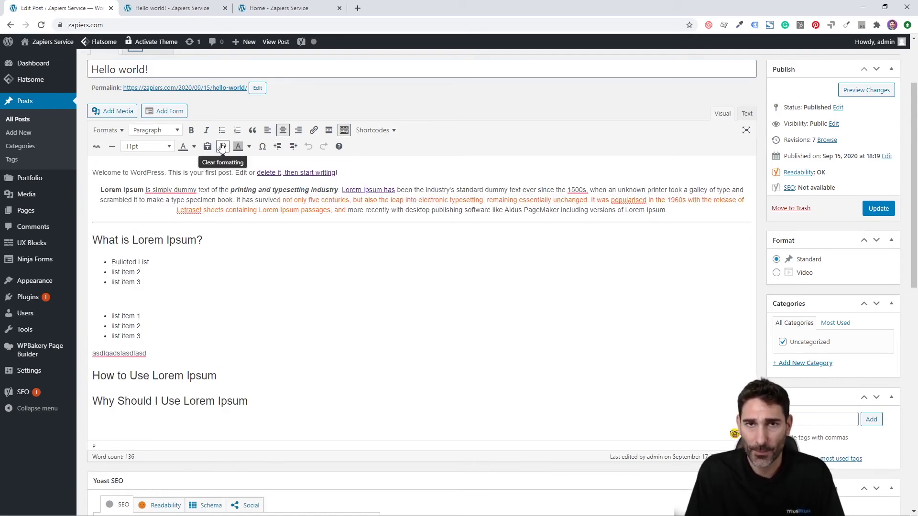
{"action": "left_click_drag", "start_coordinate": [698, 209], "coordinate": [82, 193]}
{"action": "left_click", "coordinate": [347, 243]}
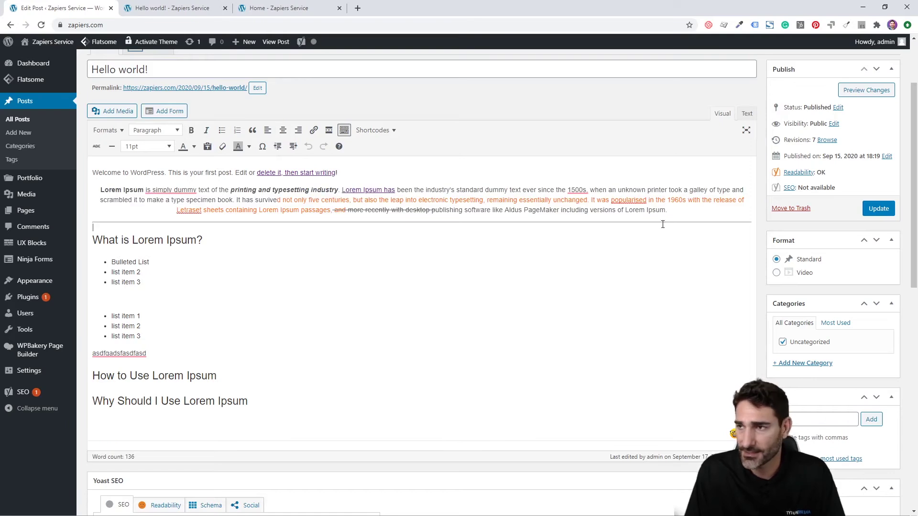
{"action": "left_click_drag", "start_coordinate": [668, 211], "coordinate": [94, 186]}
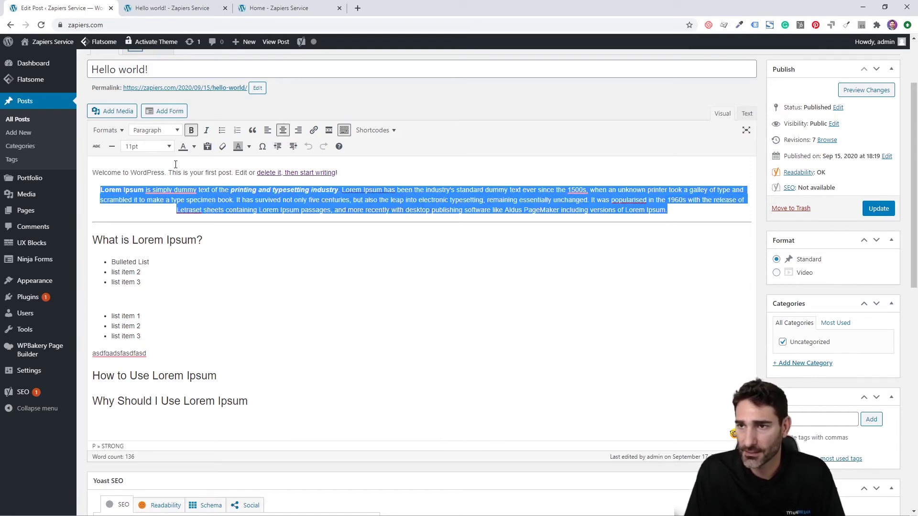
{"action": "left_click", "coordinate": [222, 147]}
{"action": "left_click", "coordinate": [206, 200]}
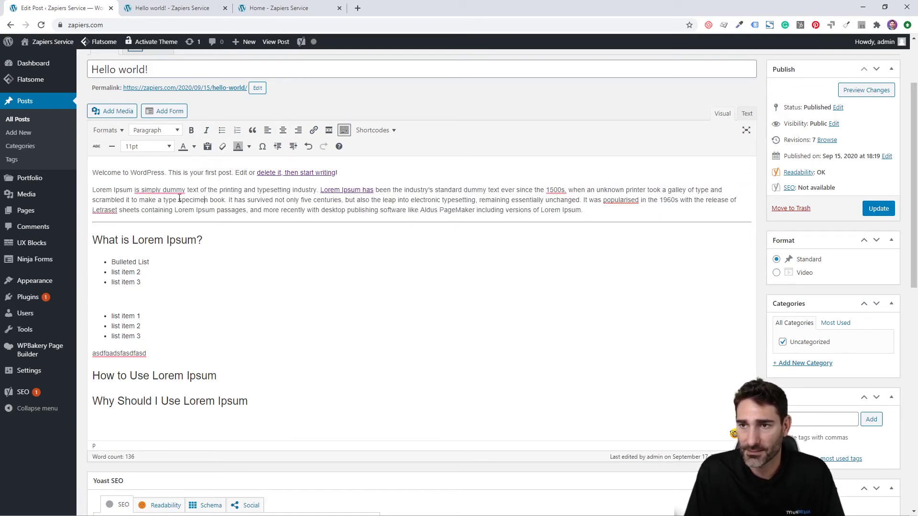
Delete the blank lines between the two bulleted lists to merge them into one
{"action": "left_click_drag", "start_coordinate": [94, 191], "coordinate": [718, 200]}
{"action": "left_click", "coordinate": [371, 211]}
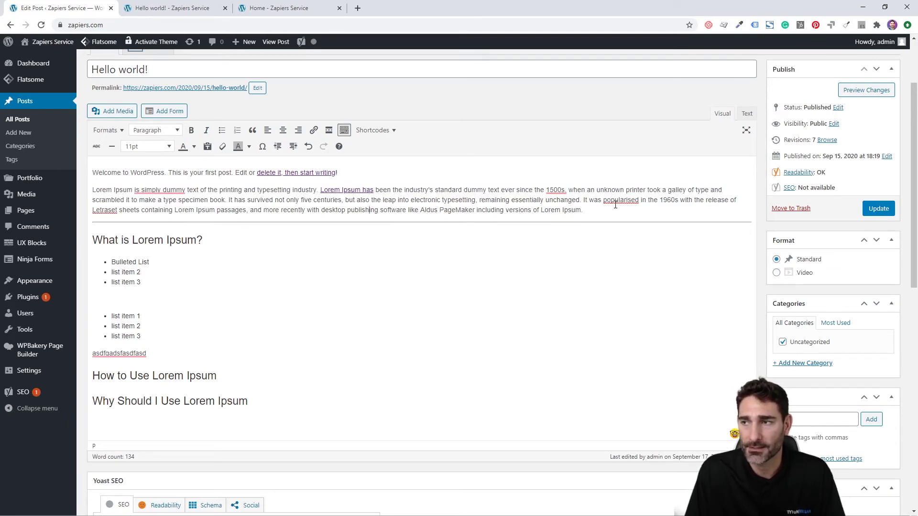
{"action": "left_click", "coordinate": [201, 314]}
{"action": "key", "text": "BackSpace"}
{"action": "key", "text": "BackSpace"}
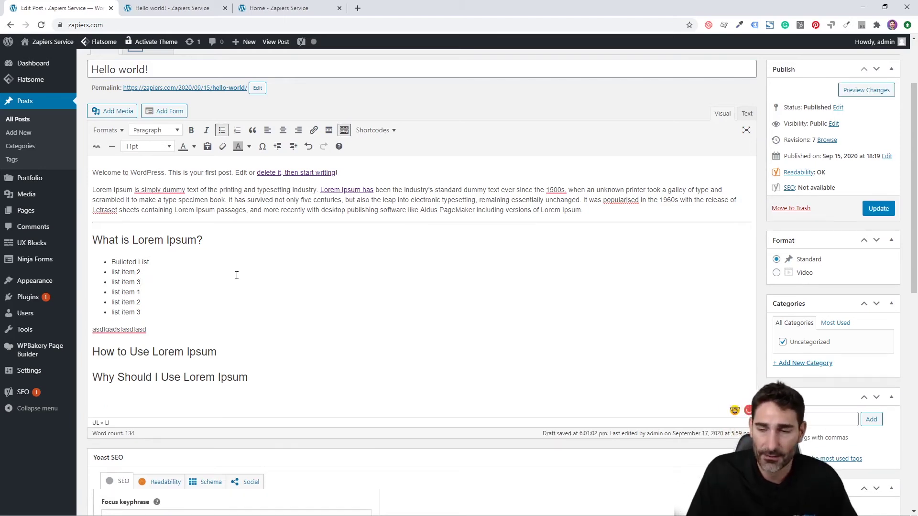
Insert the trade mark sign ™ after 'list item 1' from the special character picker
{"action": "left_click", "coordinate": [262, 147]}
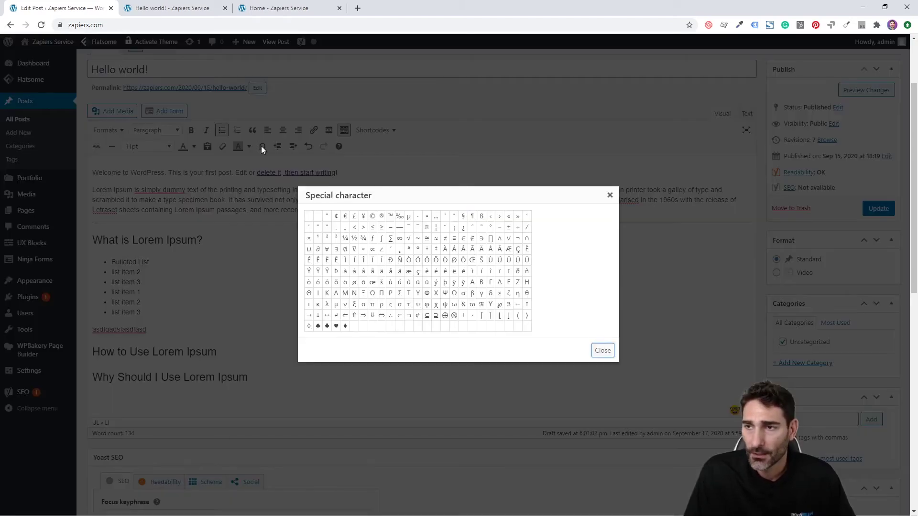
{"action": "left_click", "coordinate": [391, 217]}
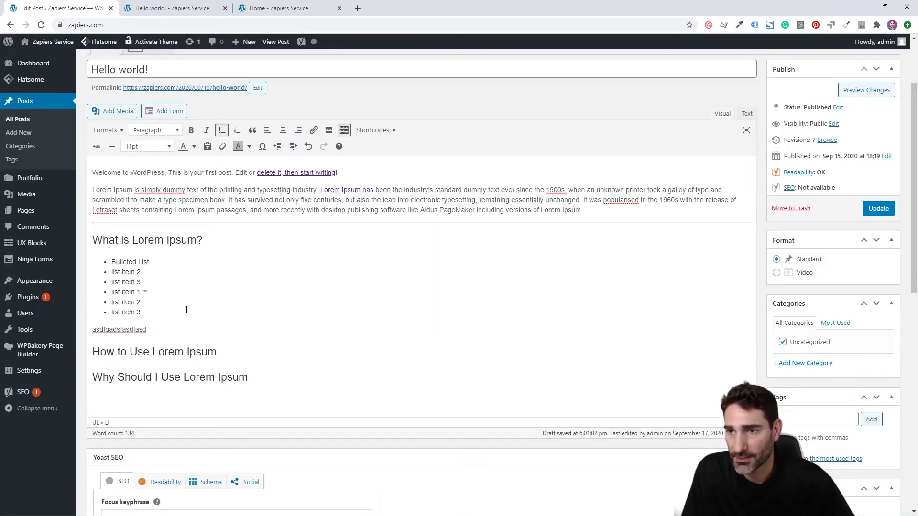
{"action": "left_click_drag", "start_coordinate": [148, 296], "coordinate": [142, 294]}
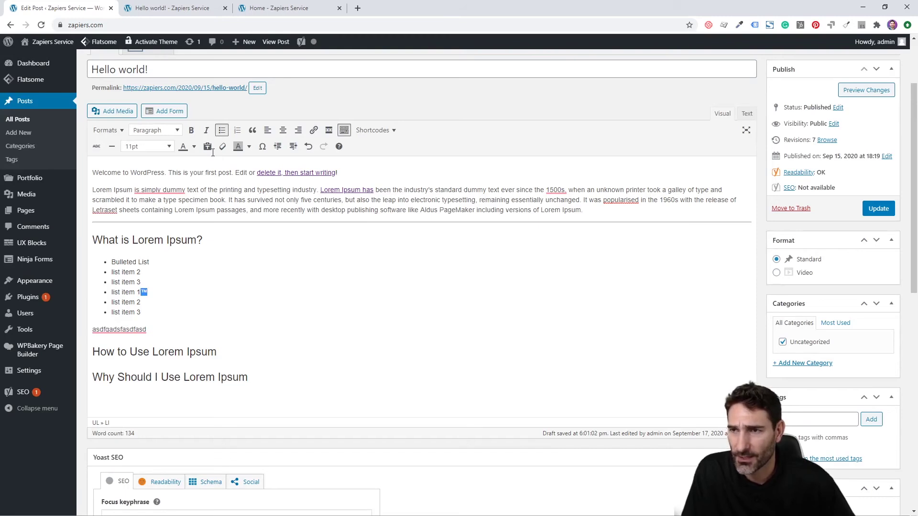
Undo and redo repeatedly, ending on undo to restore the formatted paragraph and two separate lists
{"action": "left_click", "coordinate": [309, 149]}
{"action": "left_click", "coordinate": [309, 148]}
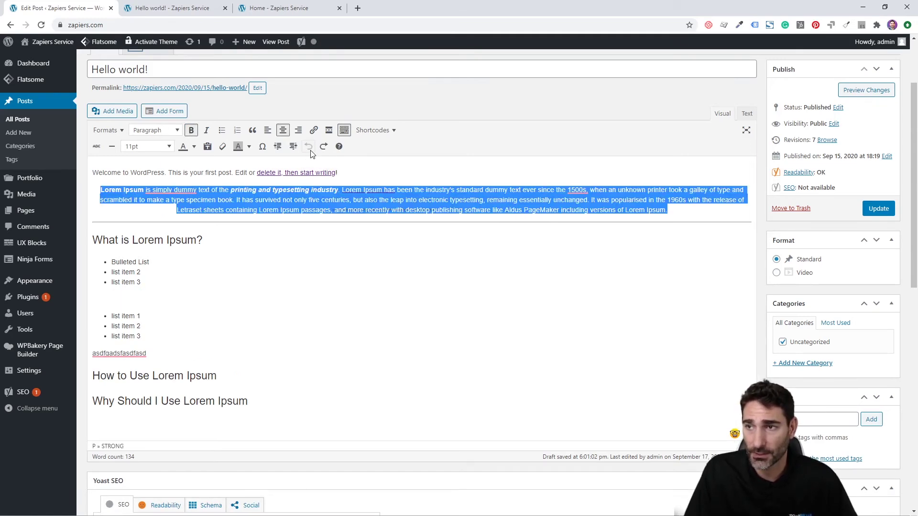
{"action": "left_click", "coordinate": [321, 148]}
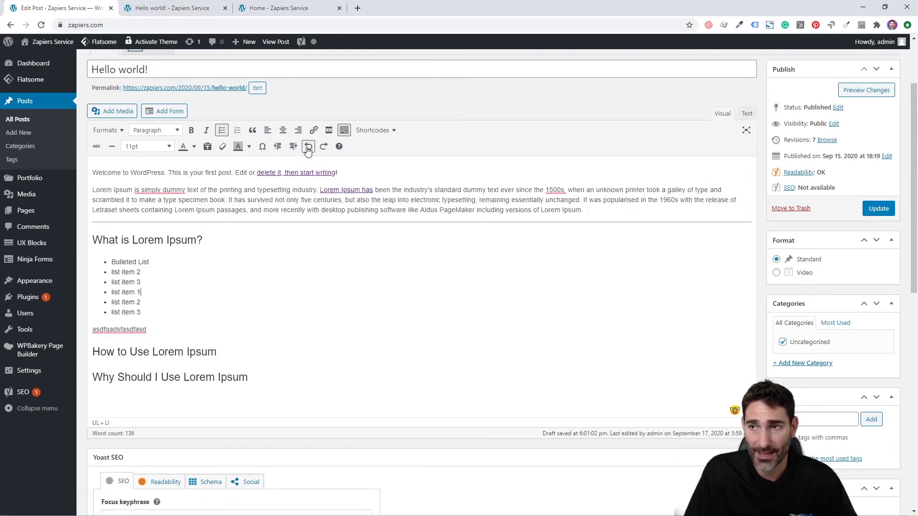
{"action": "left_click", "coordinate": [309, 146]}
{"action": "left_click", "coordinate": [323, 148]}
{"action": "left_click", "coordinate": [324, 148]}
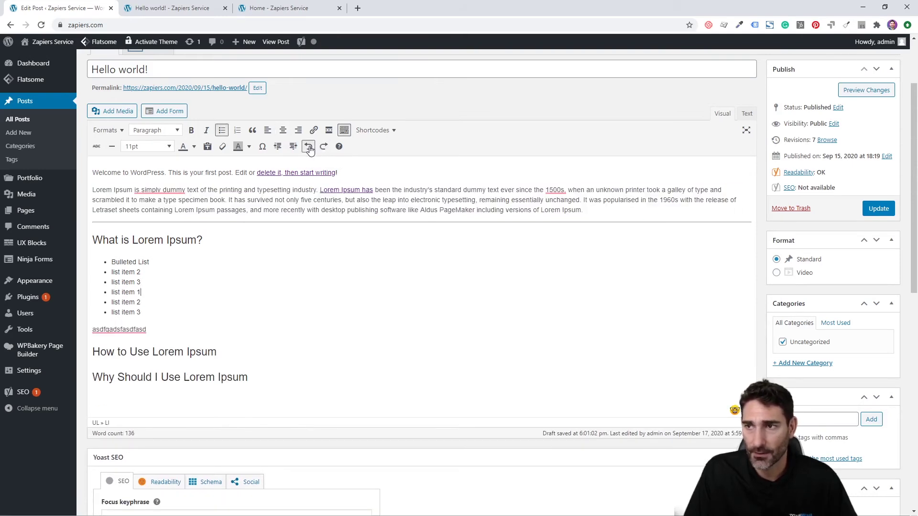
{"action": "left_click", "coordinate": [308, 147]}
{"action": "left_click", "coordinate": [309, 147]}
{"action": "left_click", "coordinate": [323, 146]}
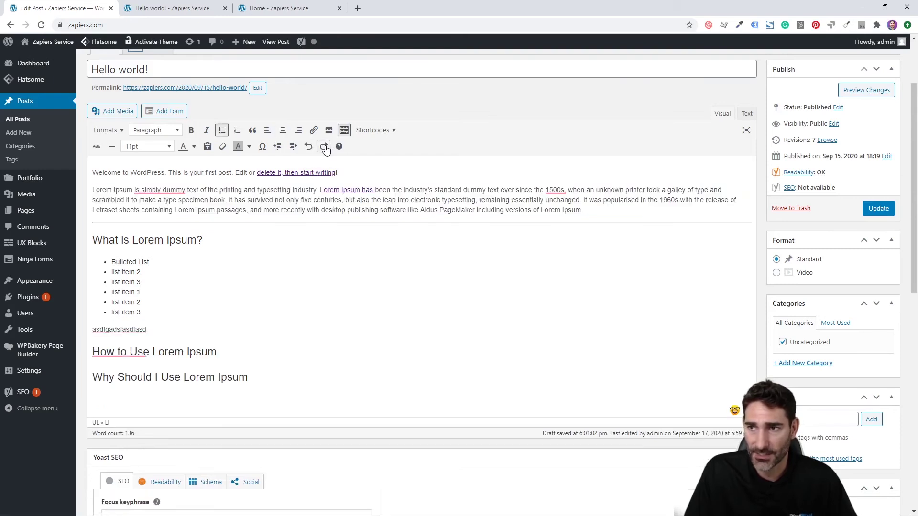
{"action": "left_click", "coordinate": [309, 148]}
{"action": "left_click", "coordinate": [309, 147]}
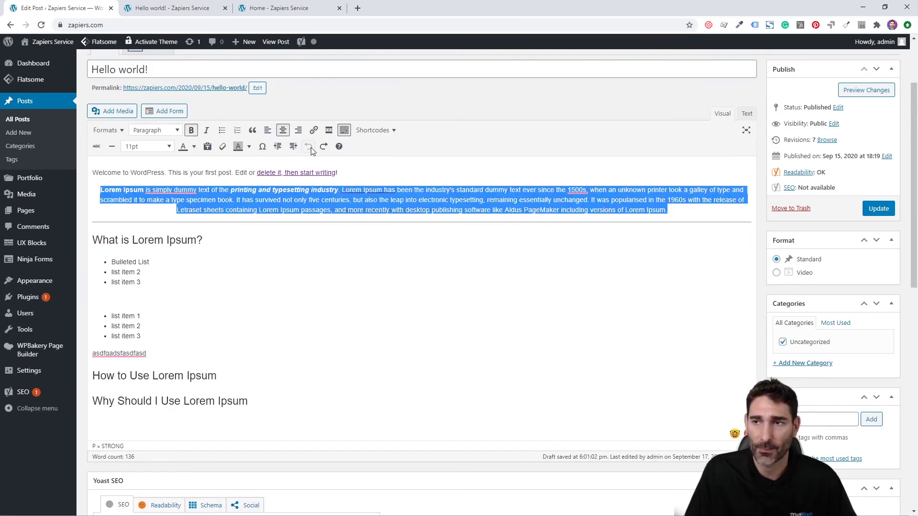
{"action": "left_click", "coordinate": [312, 296]}
Ensure the Revisions box is enabled in Screen Options, then update the post
{"action": "scroll", "coordinate": [428, 282], "scroll_direction": "up", "scroll_amount": 2}
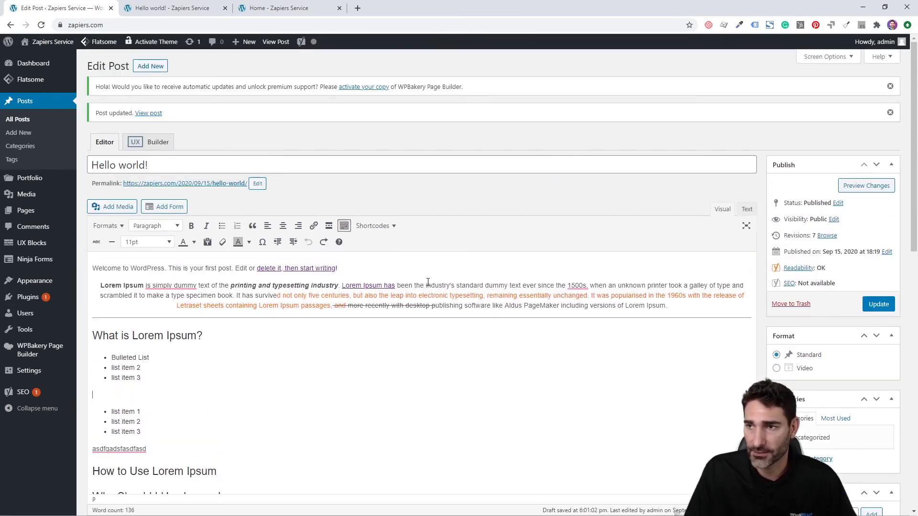
{"action": "left_click", "coordinate": [828, 58]}
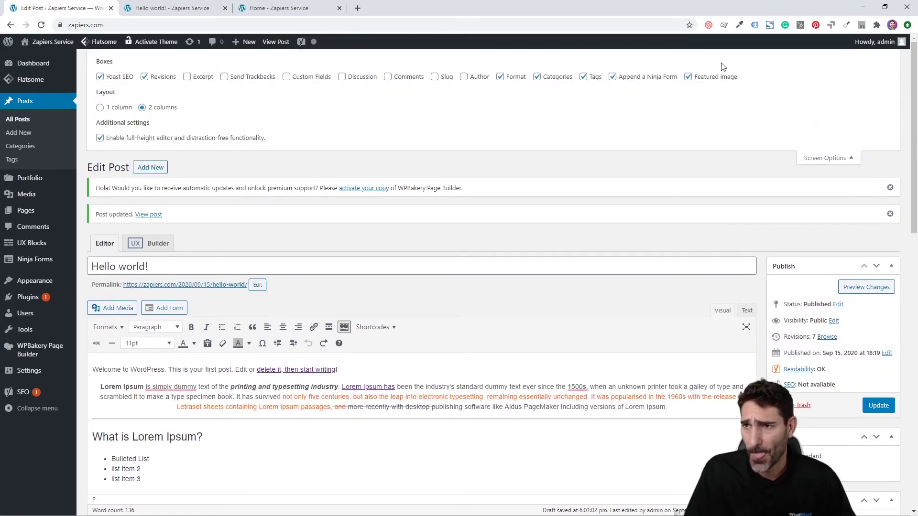
{"action": "left_click", "coordinate": [146, 78]}
{"action": "left_click", "coordinate": [146, 77]}
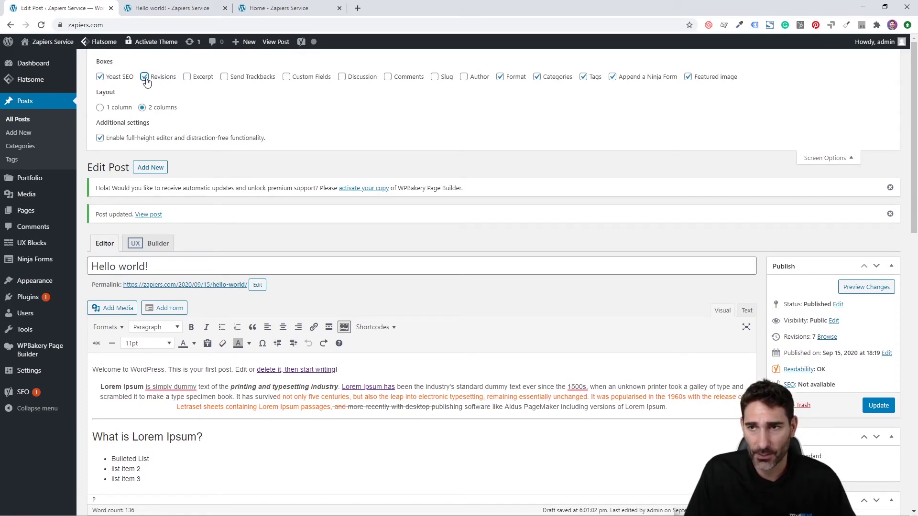
{"action": "left_click", "coordinate": [879, 406]}
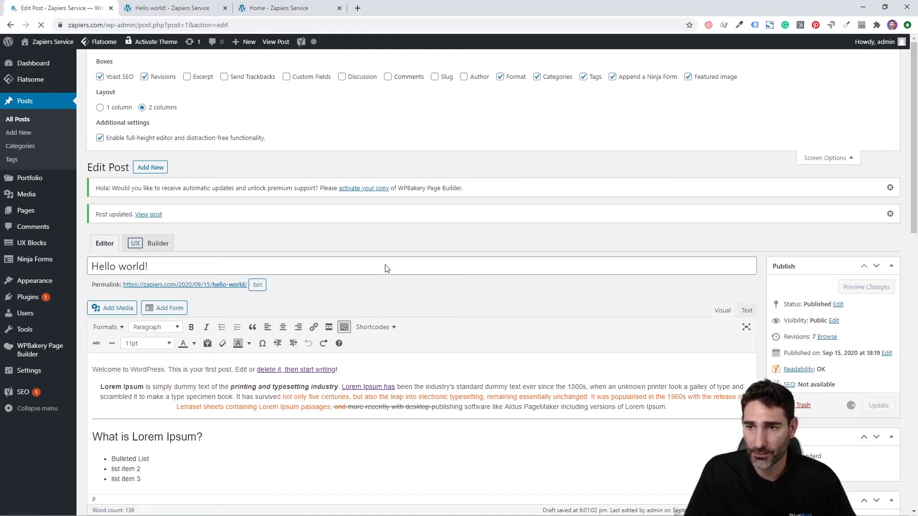
Compare the 17:22:53 revision with the previous one, then return to the post editor
{"action": "scroll", "coordinate": [386, 265], "scroll_direction": "down", "scroll_amount": 10}
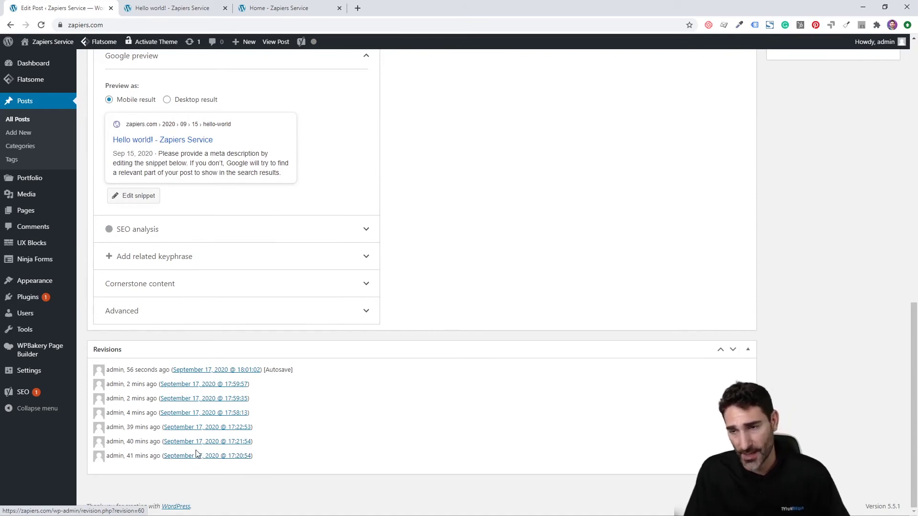
{"action": "left_click", "coordinate": [206, 432]}
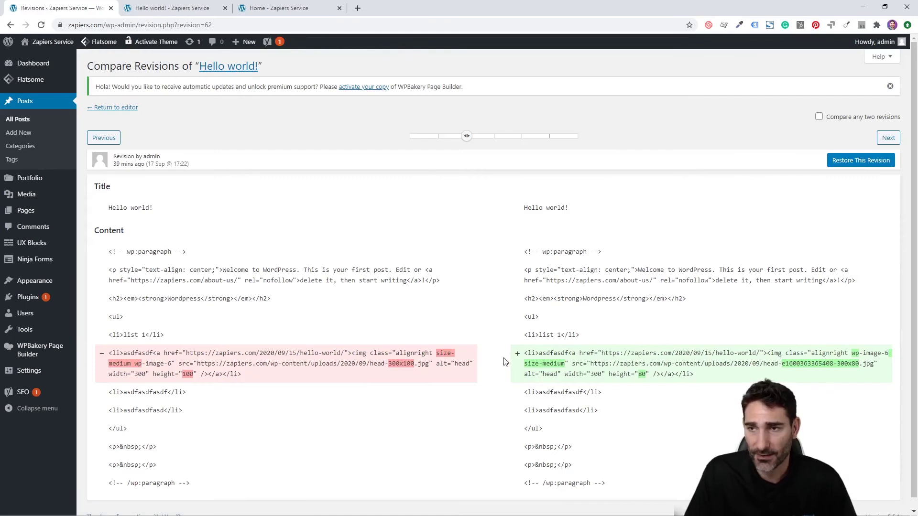
{"action": "left_click_drag", "start_coordinate": [467, 136], "coordinate": [445, 137]}
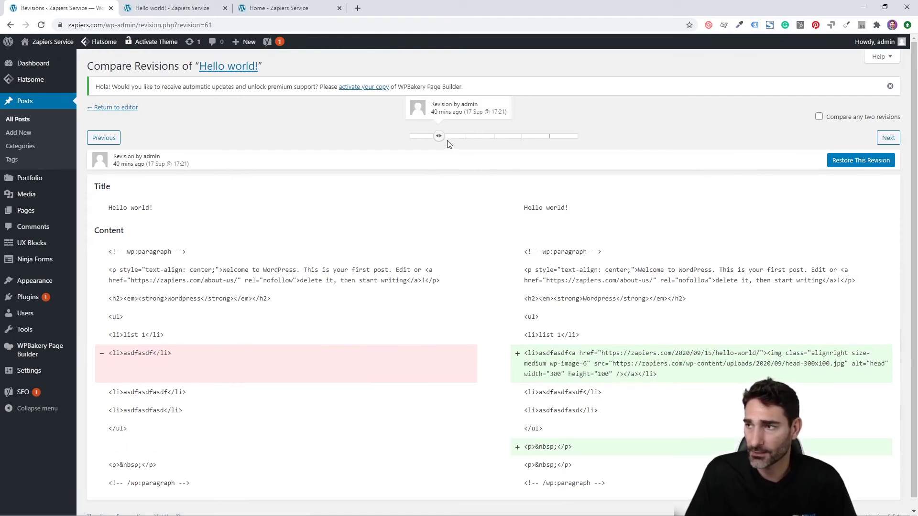
{"action": "left_click", "coordinate": [843, 161]}
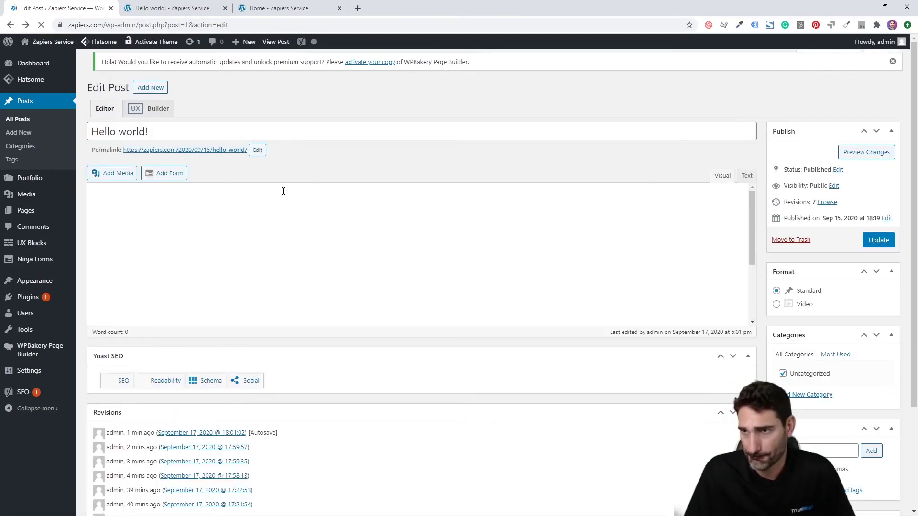
{"action": "scroll", "coordinate": [271, 297], "scroll_direction": "down", "scroll_amount": 10}
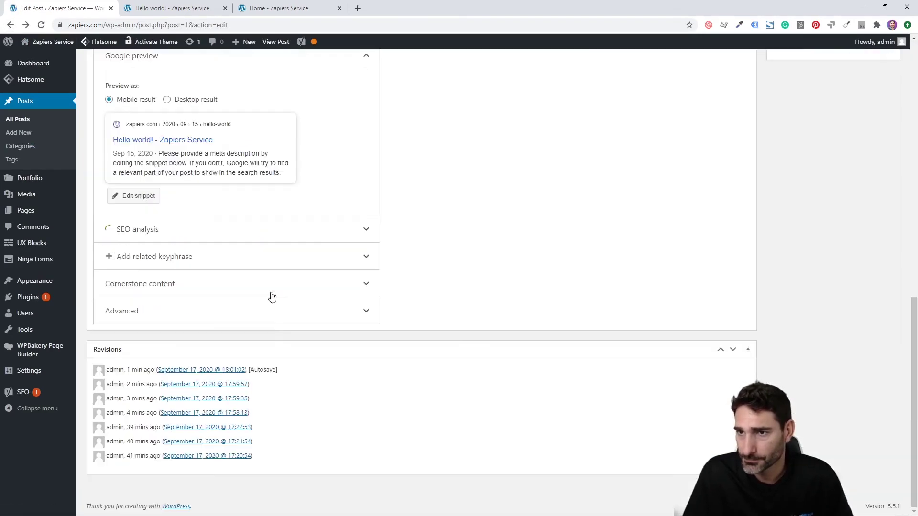
{"action": "scroll", "coordinate": [338, 338], "scroll_direction": "up", "scroll_amount": 10}
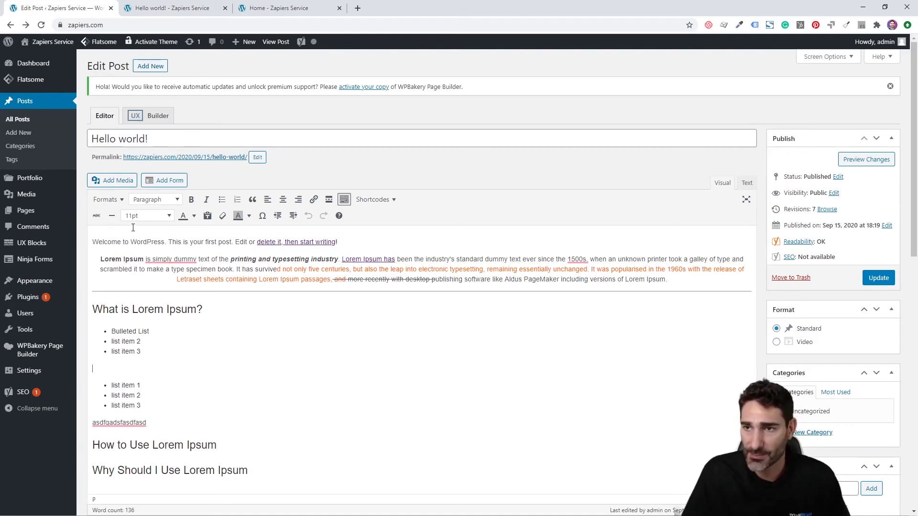
Choose shutterstock_788198215.jpg from the Media Library and open its Edit Image screen
{"action": "left_click", "coordinate": [113, 182]}
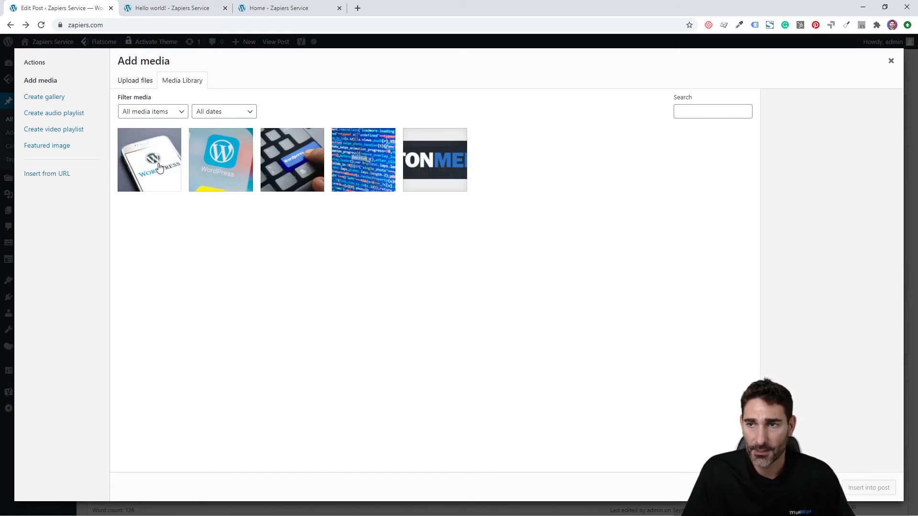
{"action": "left_click", "coordinate": [133, 81]}
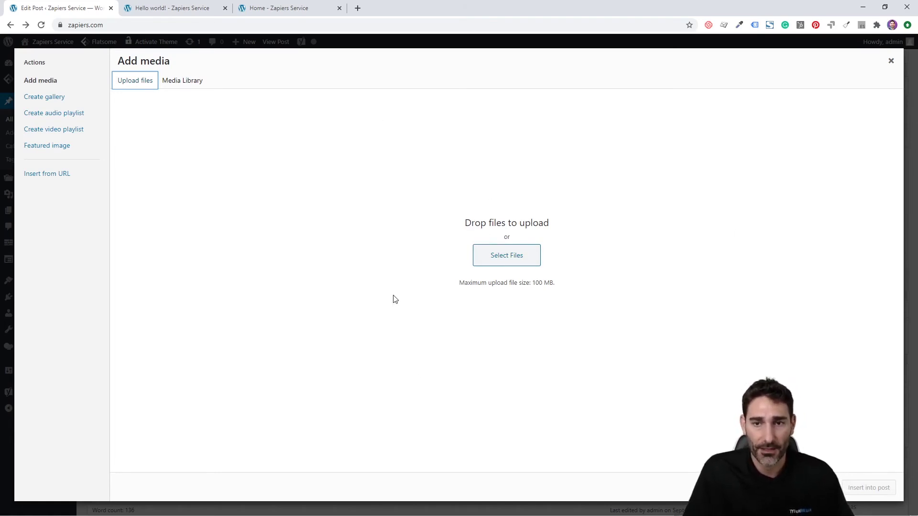
{"action": "left_click", "coordinate": [172, 89]}
{"action": "left_click", "coordinate": [163, 181]}
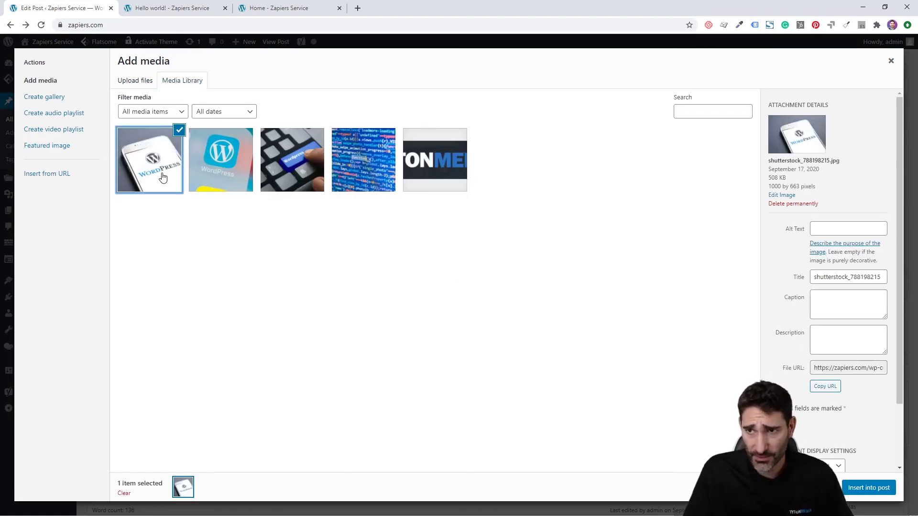
{"action": "left_click", "coordinate": [783, 196]}
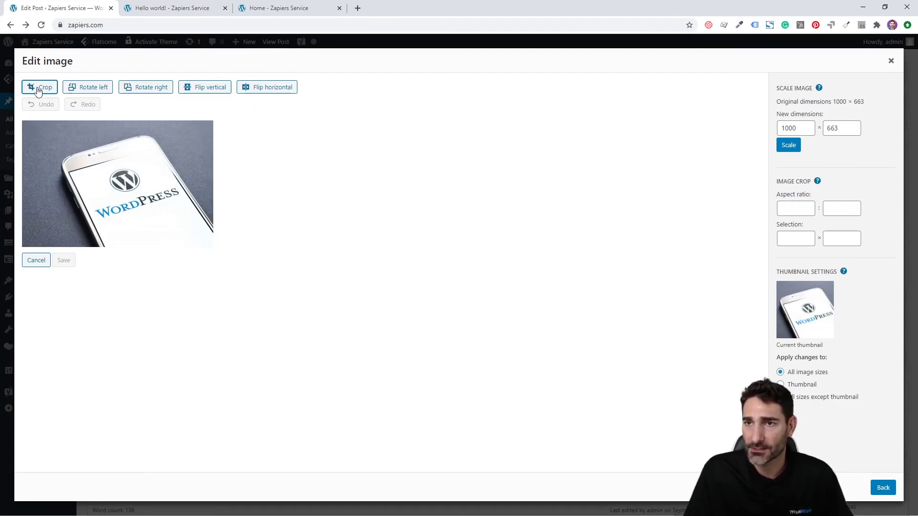
Crop the phone photo to a 1000 × 308 horizontal strip around the logo and save it
{"action": "left_click_drag", "start_coordinate": [117, 122], "coordinate": [118, 159]}
{"action": "left_click_drag", "start_coordinate": [116, 246], "coordinate": [126, 221]}
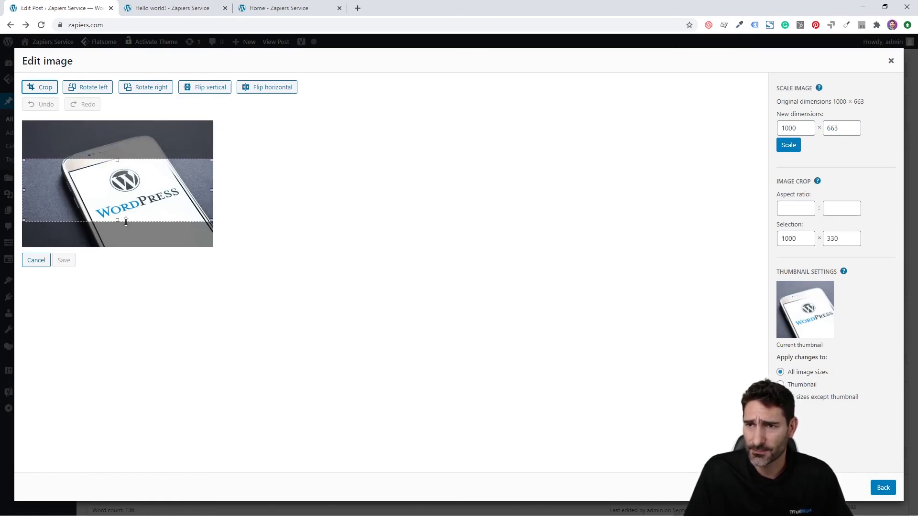
{"action": "left_click_drag", "start_coordinate": [118, 160], "coordinate": [119, 163]}
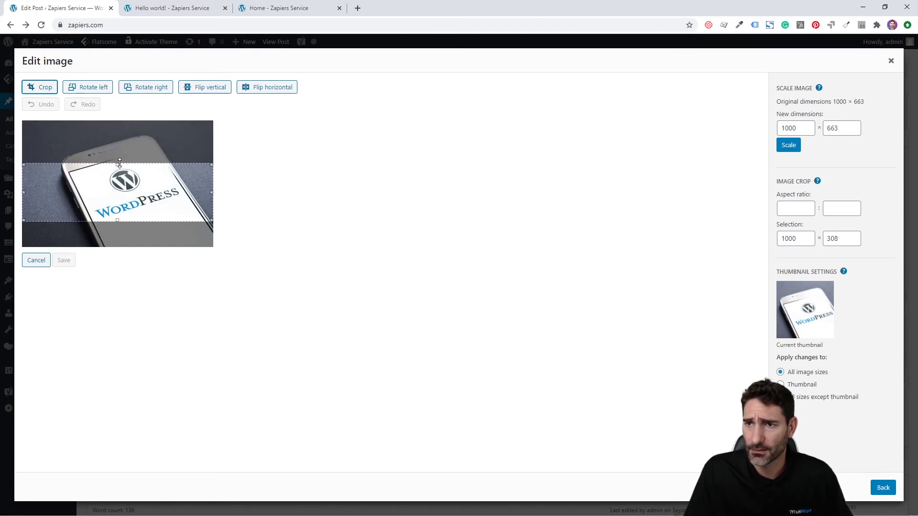
{"action": "left_click", "coordinate": [43, 88]}
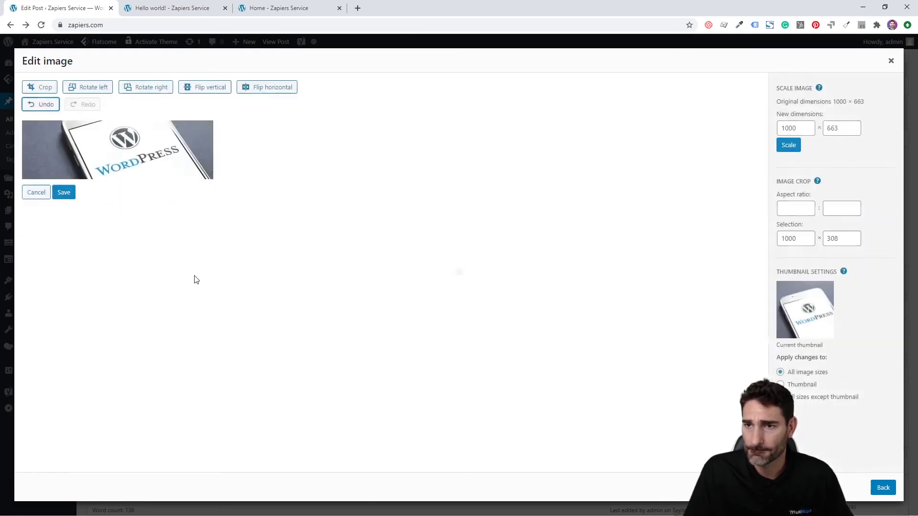
{"action": "left_click", "coordinate": [62, 193]}
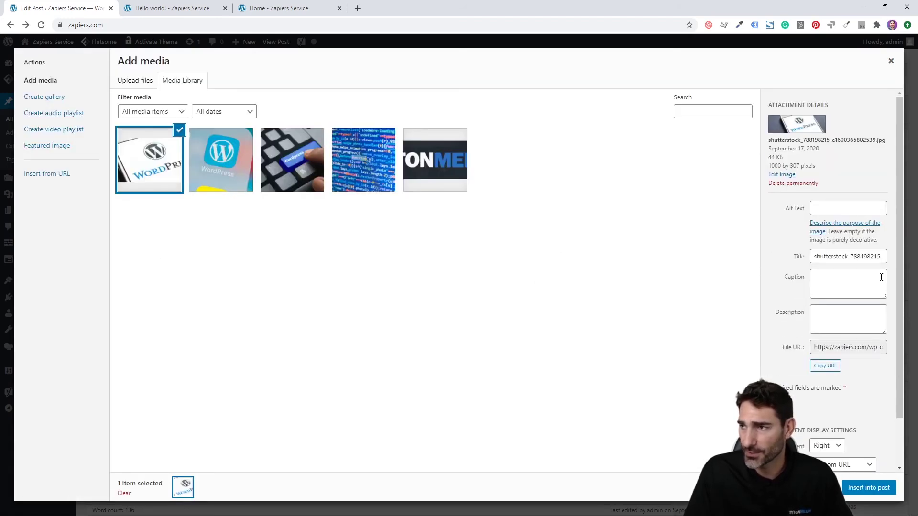
{"action": "scroll", "coordinate": [861, 469], "scroll_direction": "down", "scroll_amount": 2}
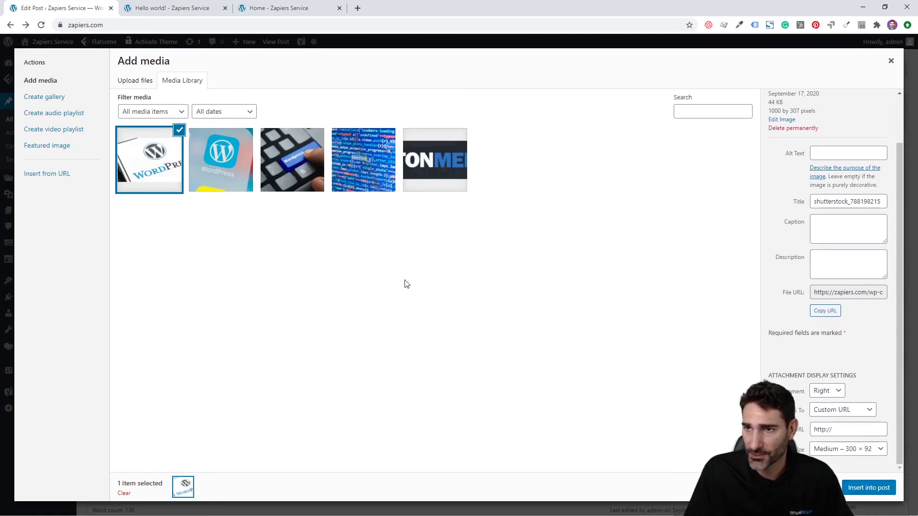
{"action": "left_click", "coordinate": [221, 159]}
{"action": "left_click", "coordinate": [159, 161]}
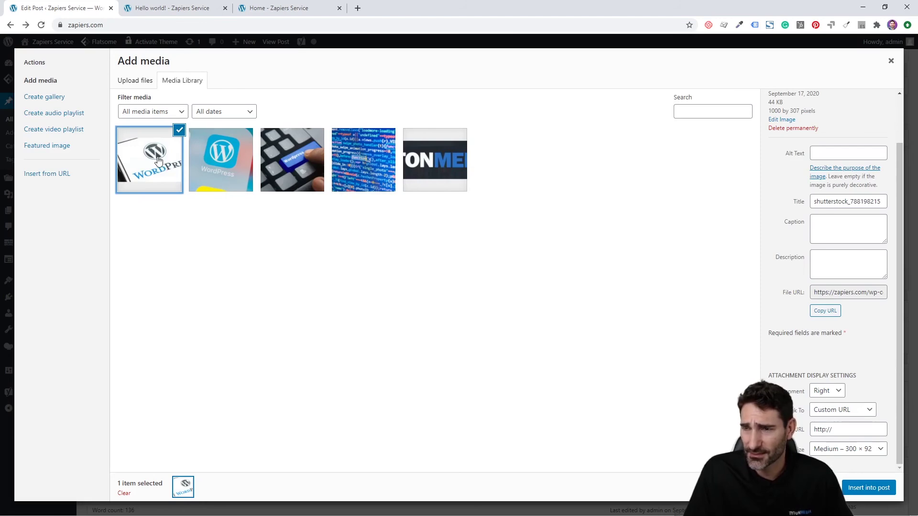
{"action": "left_click", "coordinate": [364, 171], "text": "shift"}
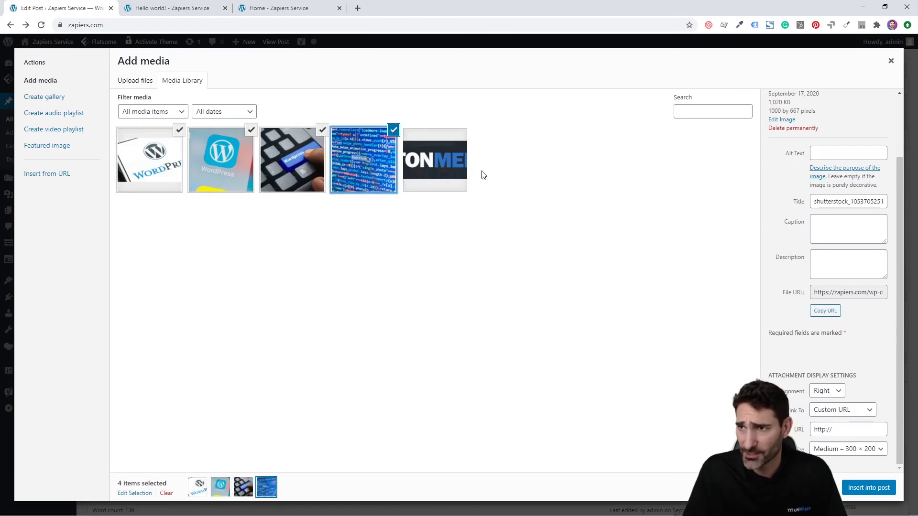
{"action": "left_click", "coordinate": [440, 171], "text": "shift"}
{"action": "left_click", "coordinate": [440, 171]}
{"action": "left_click", "coordinate": [363, 165]}
{"action": "left_click", "coordinate": [293, 163]}
{"action": "left_click", "coordinate": [221, 163]}
{"action": "left_click", "coordinate": [125, 161]}
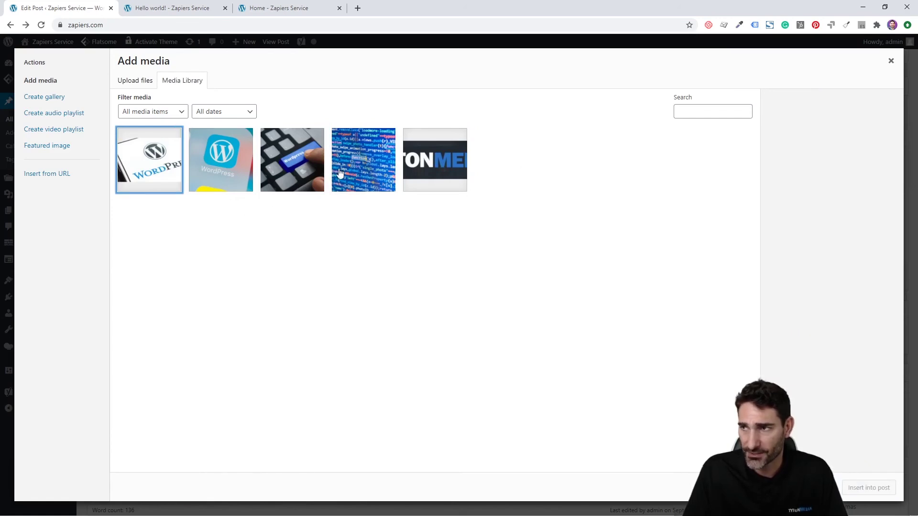
{"action": "left_click", "coordinate": [192, 165]}
{"action": "left_click", "coordinate": [160, 189]}
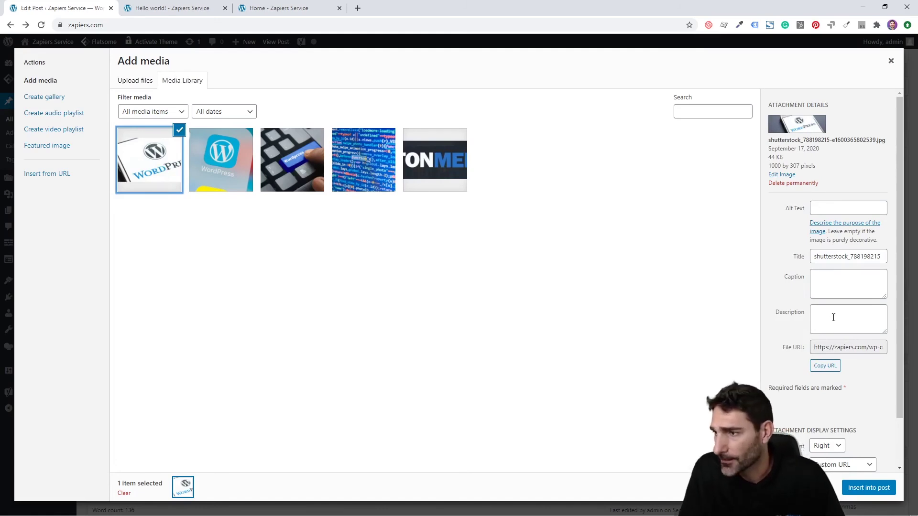
Set the cropped image's size to Full Size (1000 × 307) with alignment None
{"action": "scroll", "coordinate": [833, 318], "scroll_direction": "down", "scroll_amount": 1}
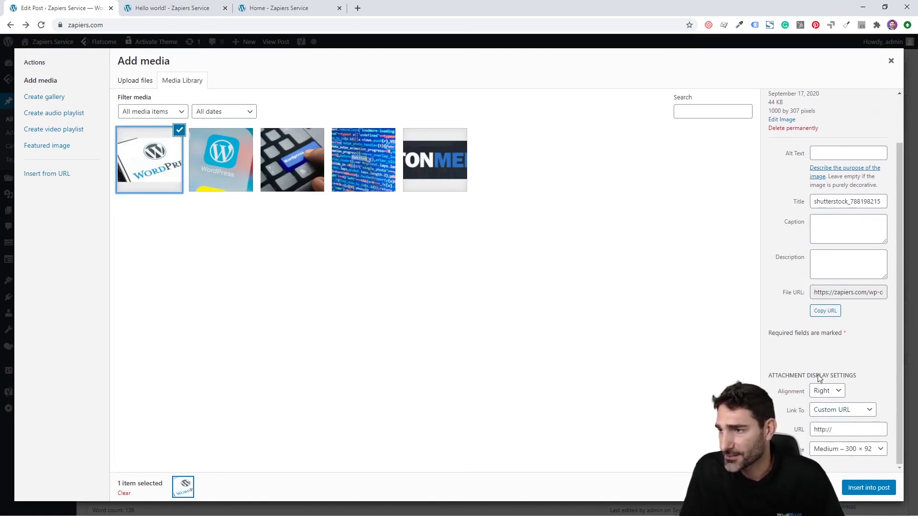
{"action": "left_click", "coordinate": [835, 395]}
{"action": "left_click", "coordinate": [824, 421]}
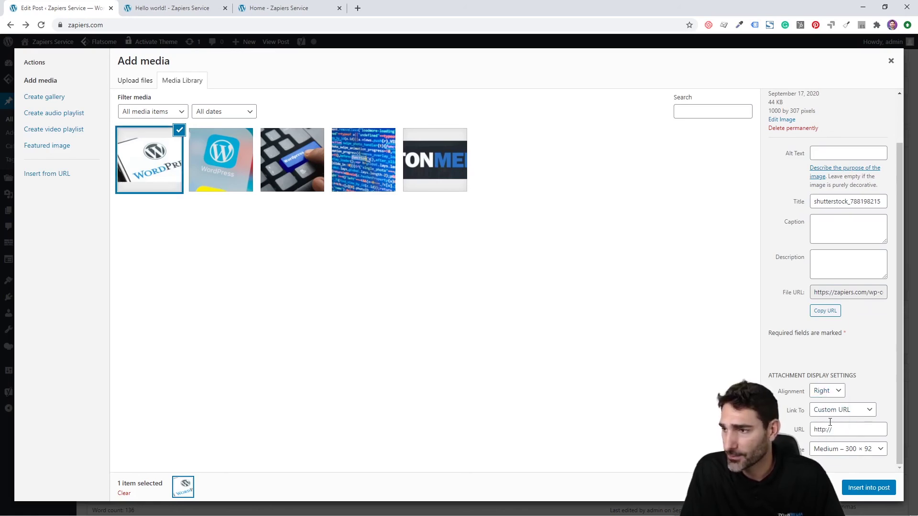
{"action": "left_click", "coordinate": [834, 449]}
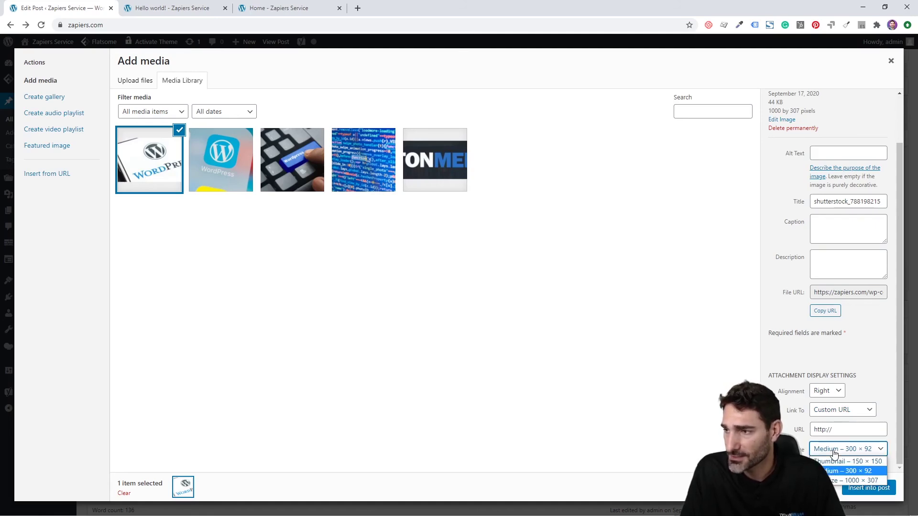
{"action": "left_click", "coordinate": [834, 481]}
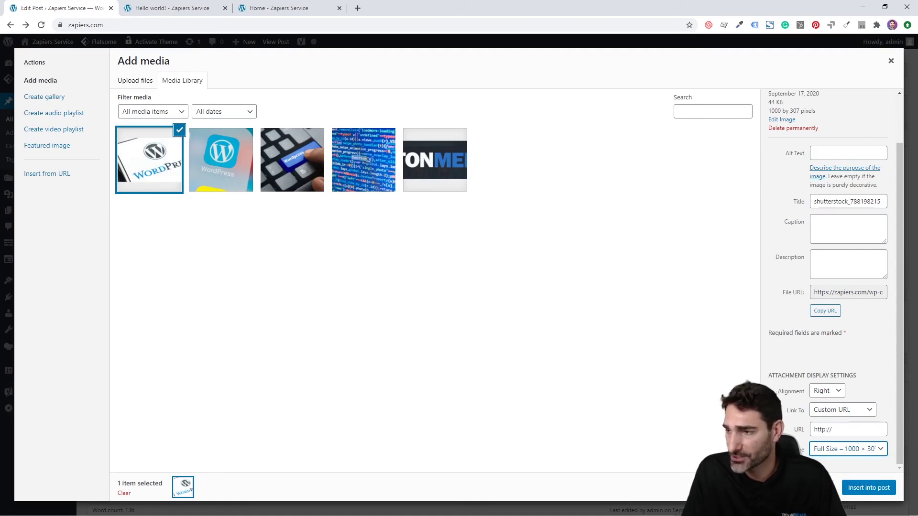
{"action": "left_click", "coordinate": [826, 391]}
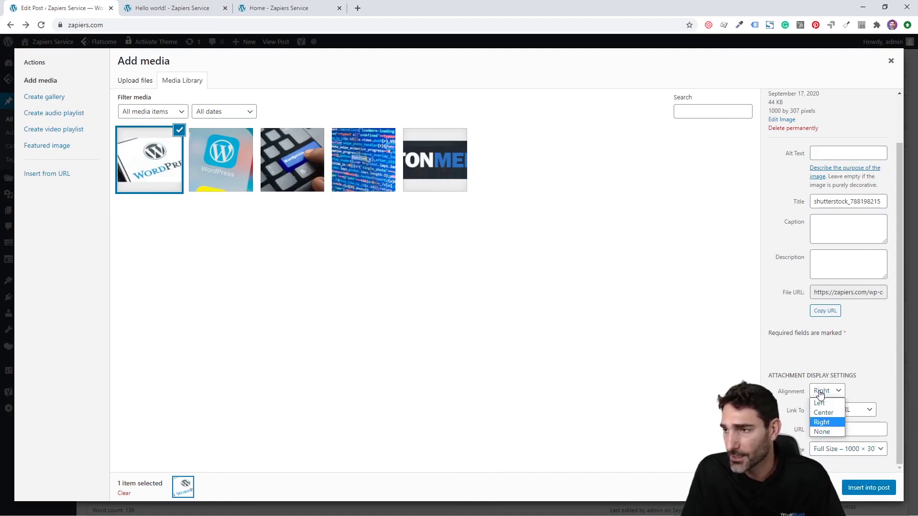
{"action": "left_click", "coordinate": [821, 431]}
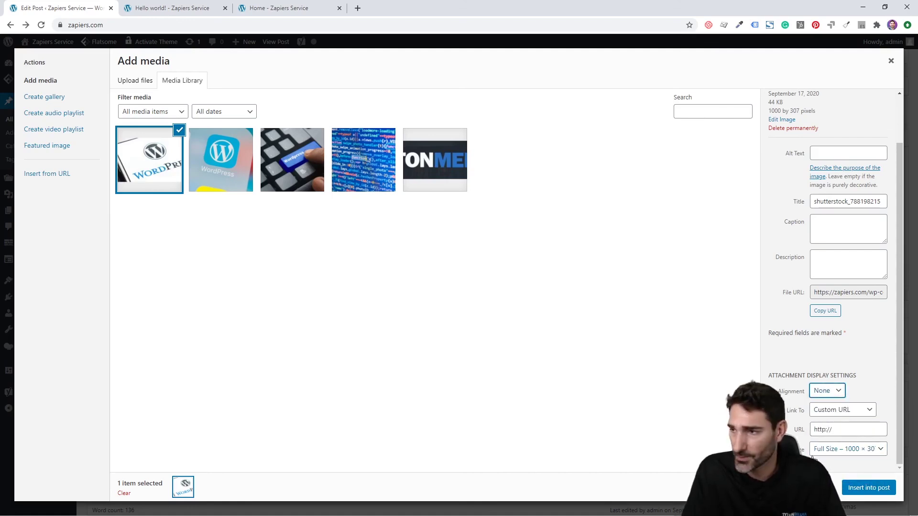
Set the image's Link To option to None and enter 'wordpress' as its alt text
{"action": "left_click", "coordinate": [838, 413]}
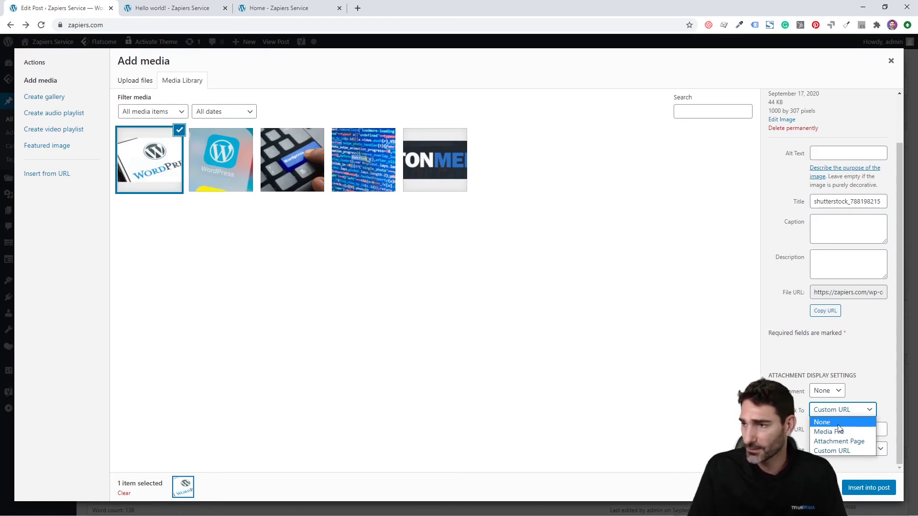
{"action": "left_click", "coordinate": [841, 410]}
{"action": "left_click", "coordinate": [842, 410]}
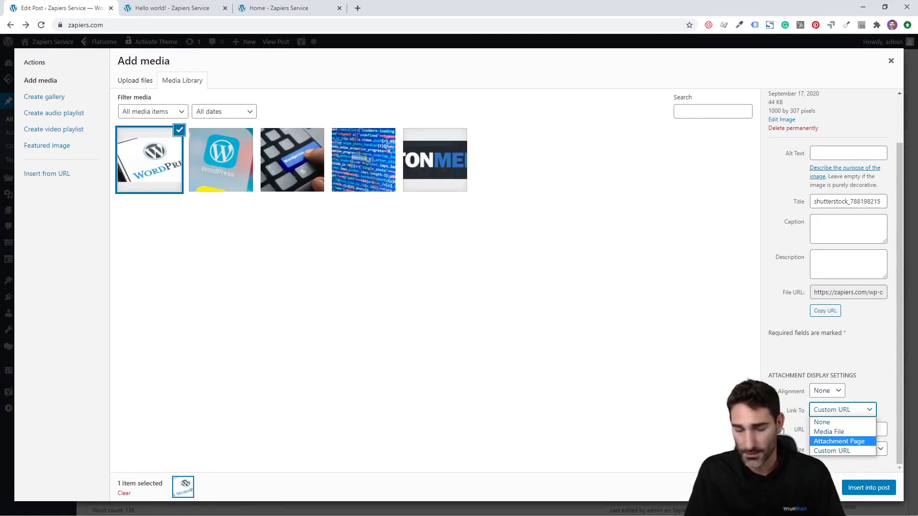
{"action": "left_click", "coordinate": [837, 421]}
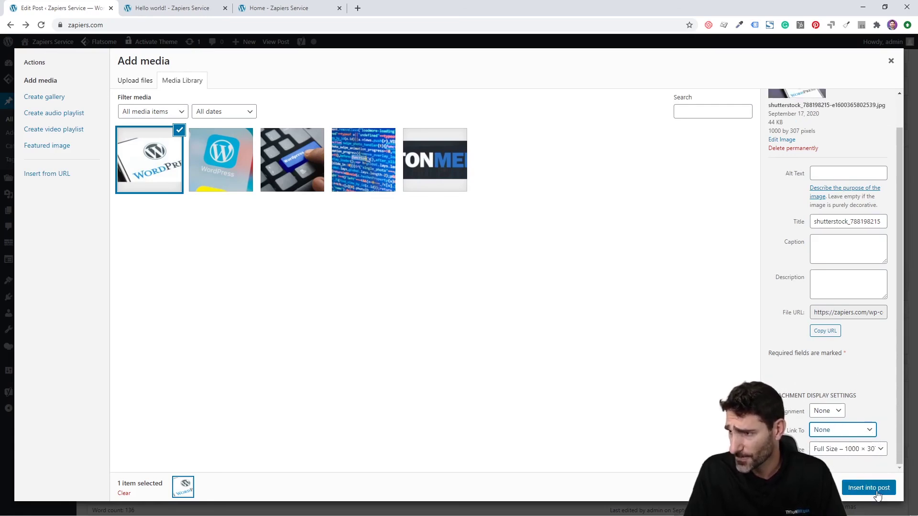
{"action": "scroll", "coordinate": [837, 287], "scroll_direction": "up", "scroll_amount": 2}
{"action": "left_click", "coordinate": [835, 207]}
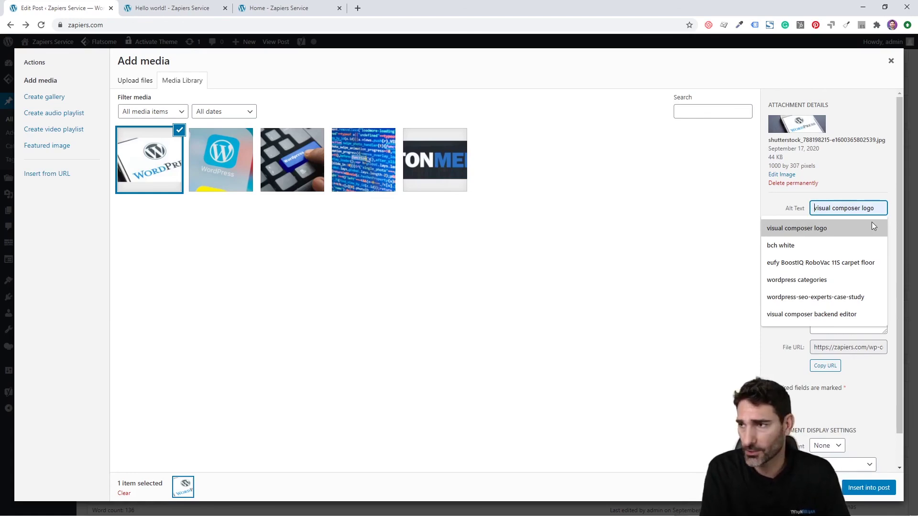
{"action": "type", "text": "wordpress"}
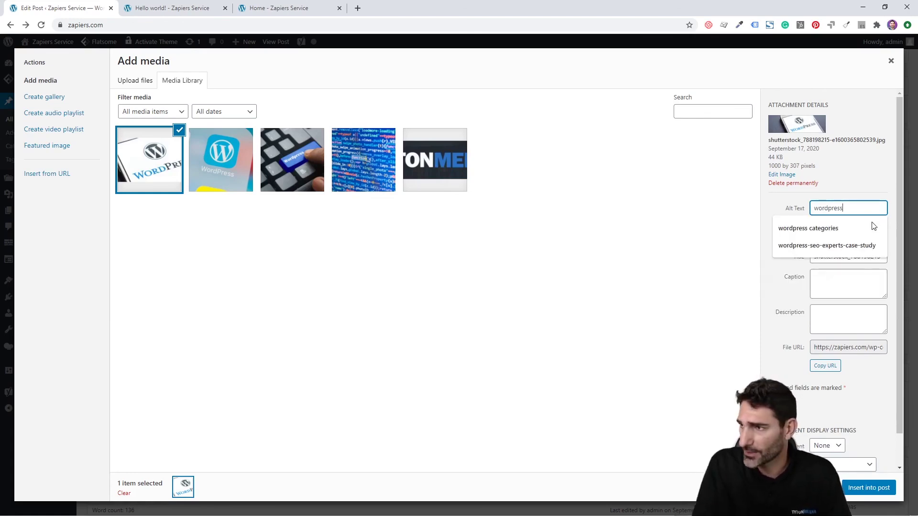
Insert the cropped image below the first list and update the post
{"action": "left_click", "coordinate": [868, 488]}
{"action": "scroll", "coordinate": [427, 249], "scroll_direction": "down", "scroll_amount": 4}
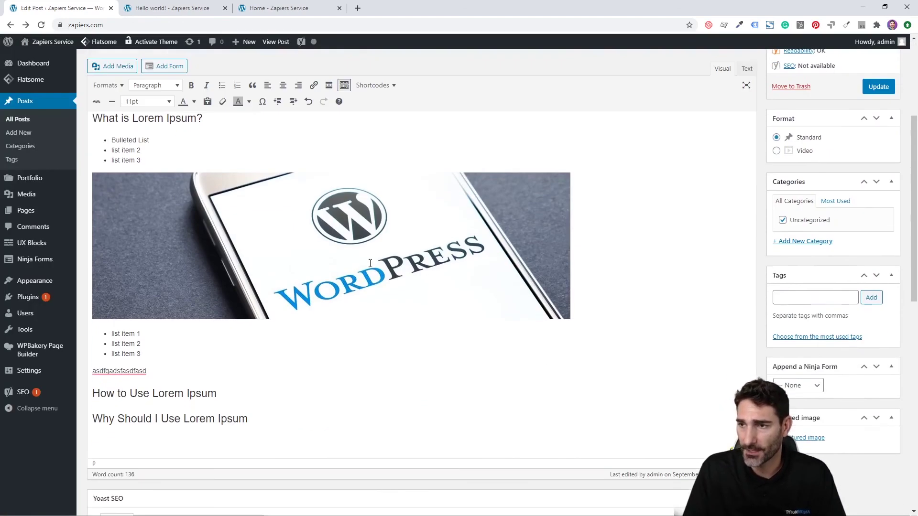
{"action": "scroll", "coordinate": [492, 341], "scroll_direction": "up", "scroll_amount": 2}
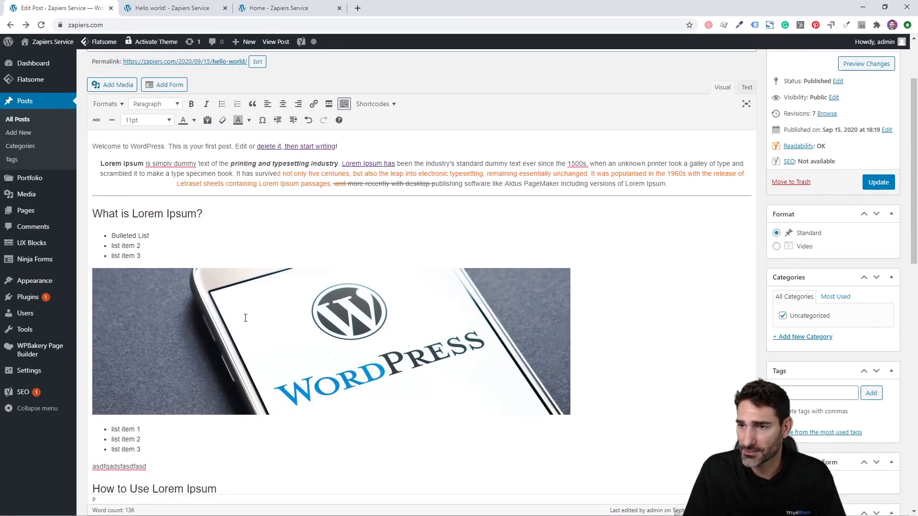
{"action": "left_click", "coordinate": [872, 181]}
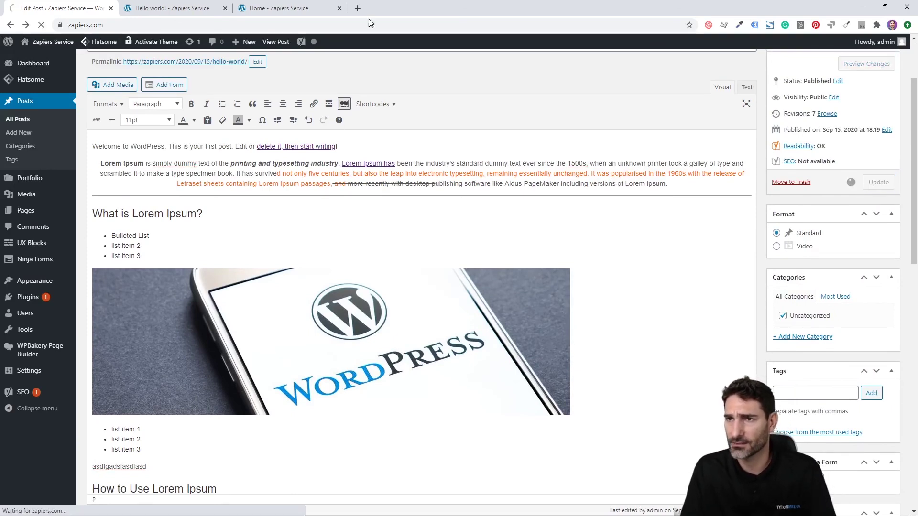
Reload the live Hello world! post to see the inserted banner
{"action": "left_click", "coordinate": [173, 7]}
{"action": "key", "text": "F5"}
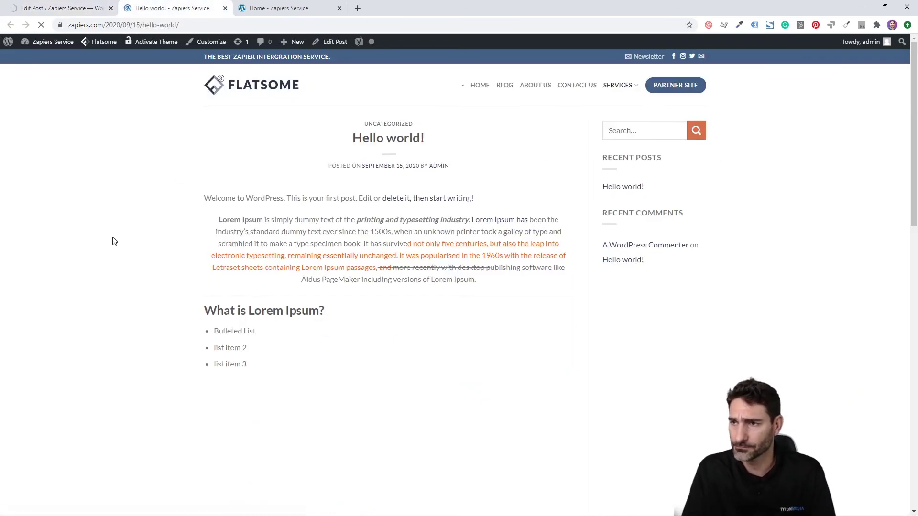
{"action": "scroll", "coordinate": [114, 240], "scroll_direction": "down", "scroll_amount": 3}
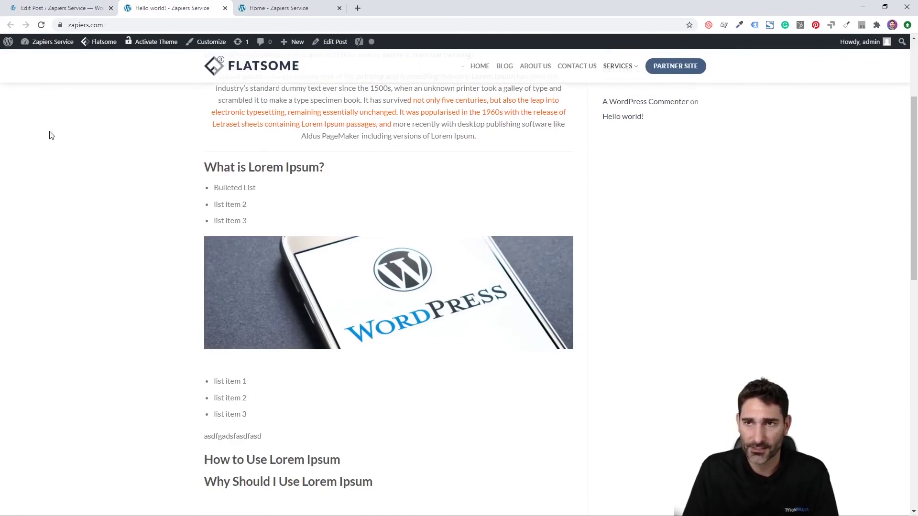
Return to the Edit Post tab and scroll down the Hello world! editor
{"action": "left_click", "coordinate": [58, 7]}
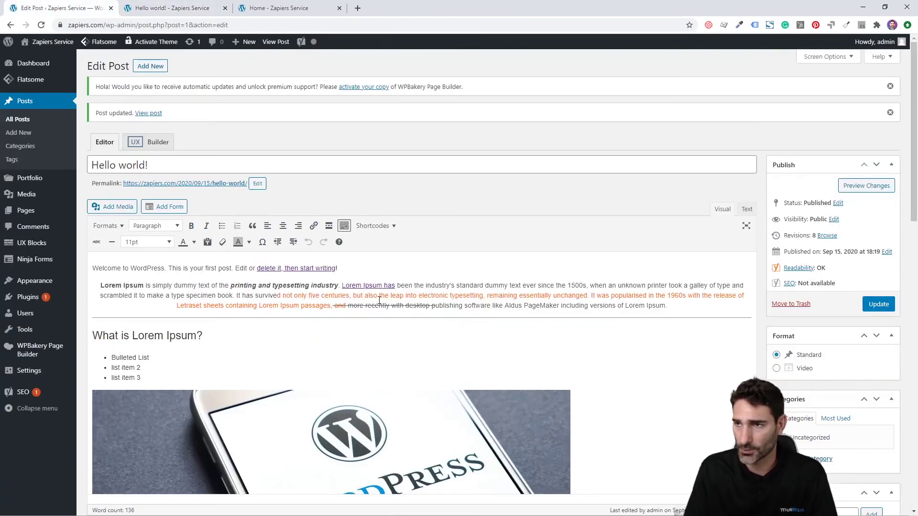
{"action": "scroll", "coordinate": [383, 282], "scroll_direction": "down", "scroll_amount": 3}
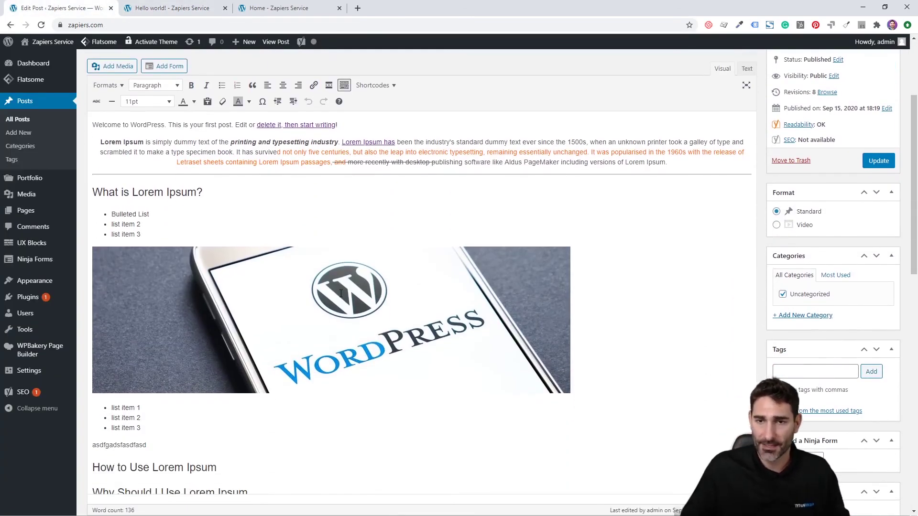